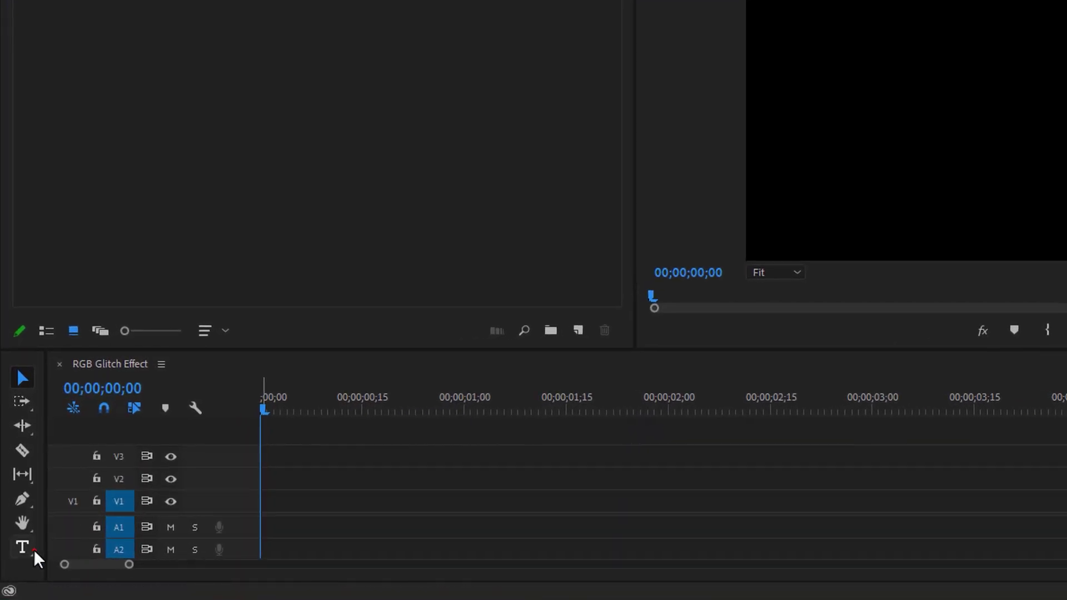
# Add a title reading 'TEXT' to the Program monitor with the Type tool
pyautogui.click(32, 551)
pyautogui.click(698, 184)
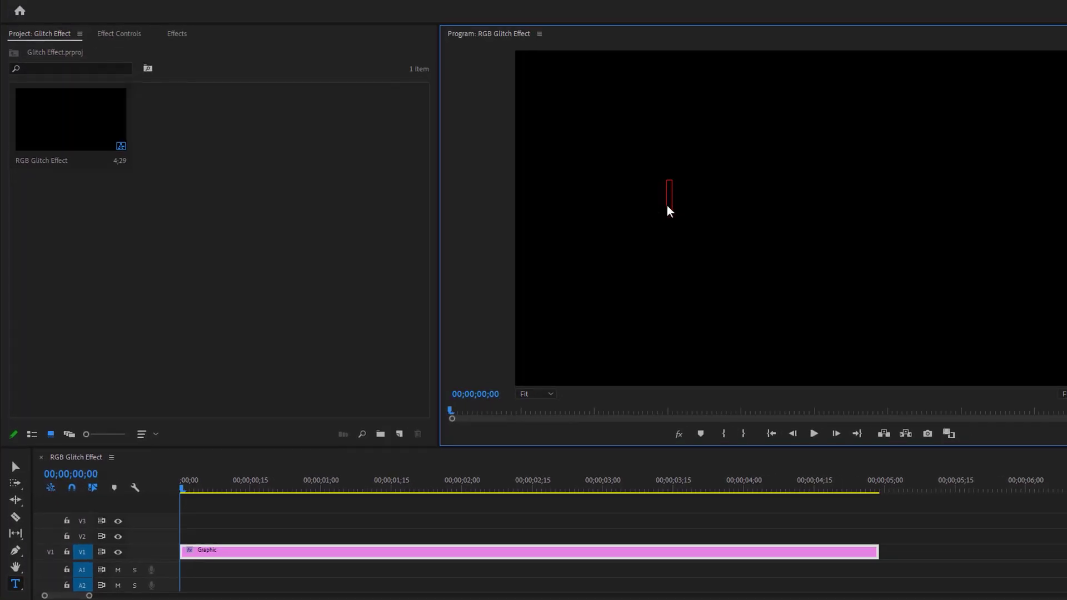
pyautogui.write('TEXT')
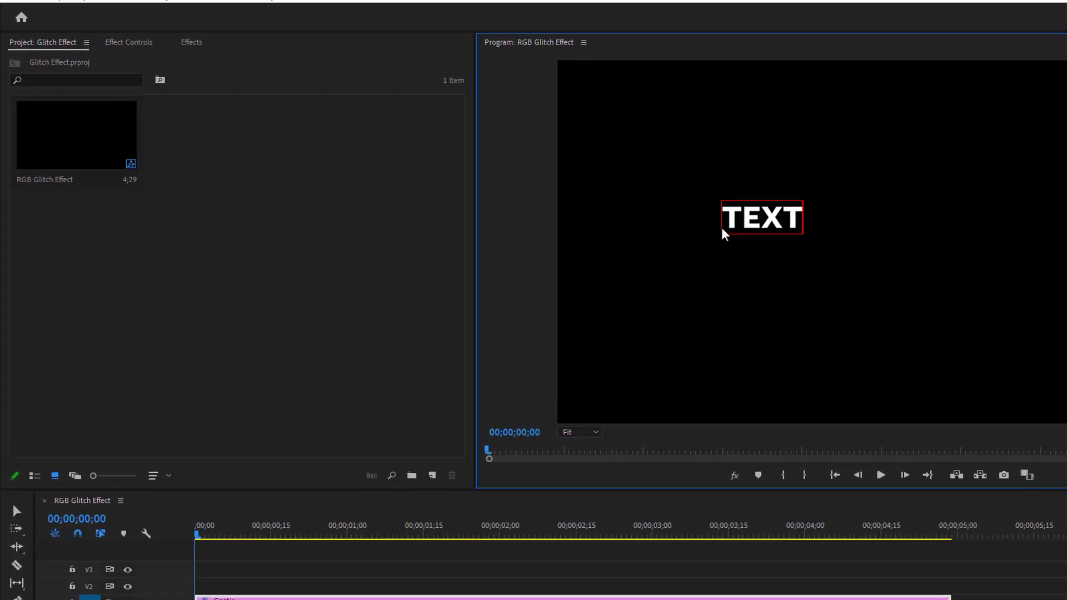
# In Essential Graphics, set the TEXT layer's font size to 400 and centre it vertically and horizontally
pyautogui.click(234, 1)
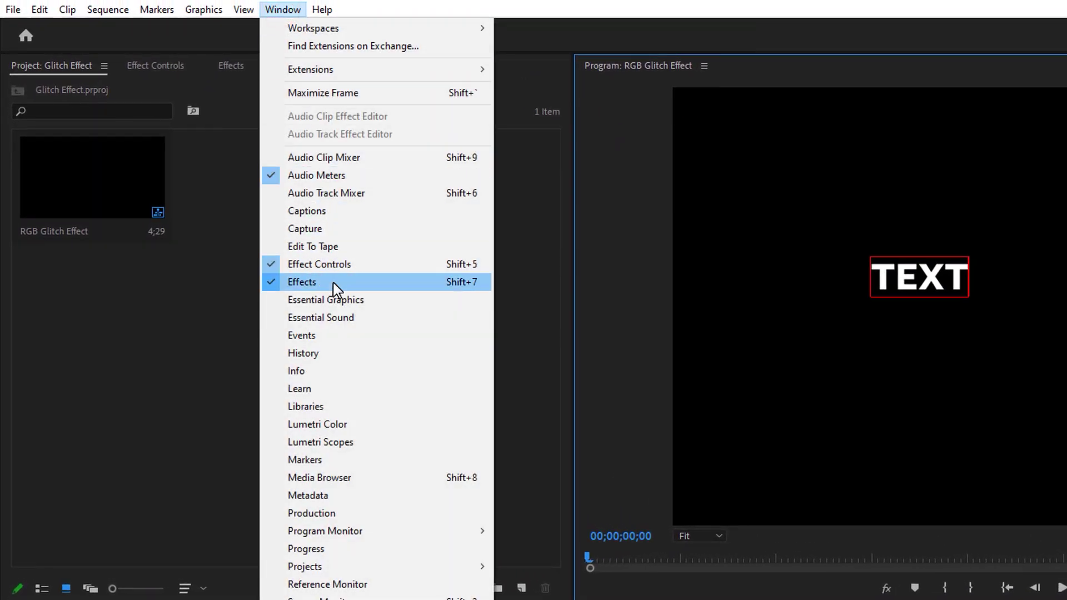
pyautogui.click(393, 299)
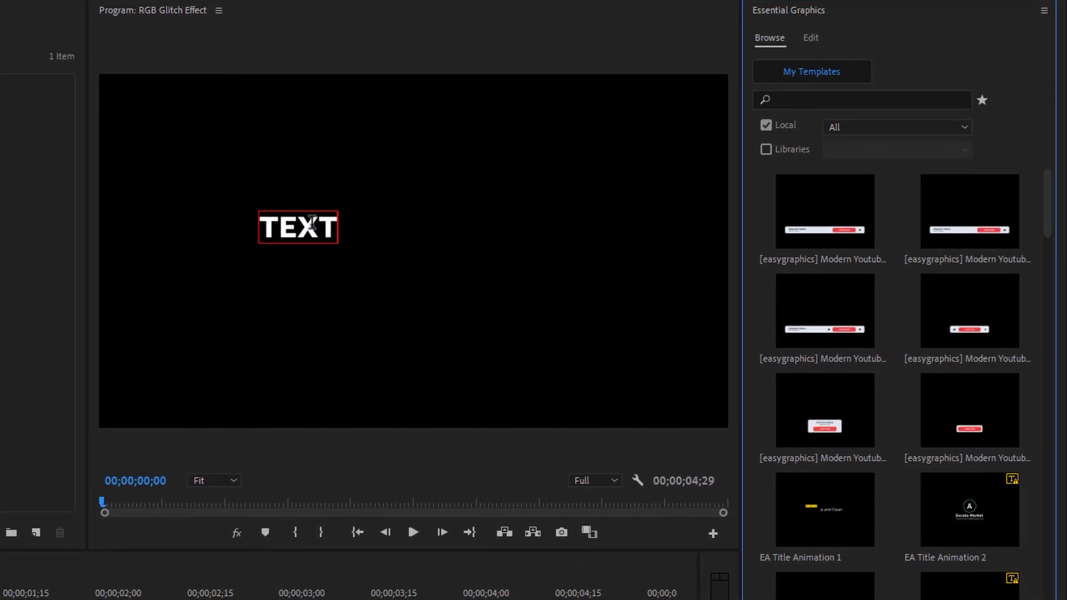
pyautogui.click(312, 225)
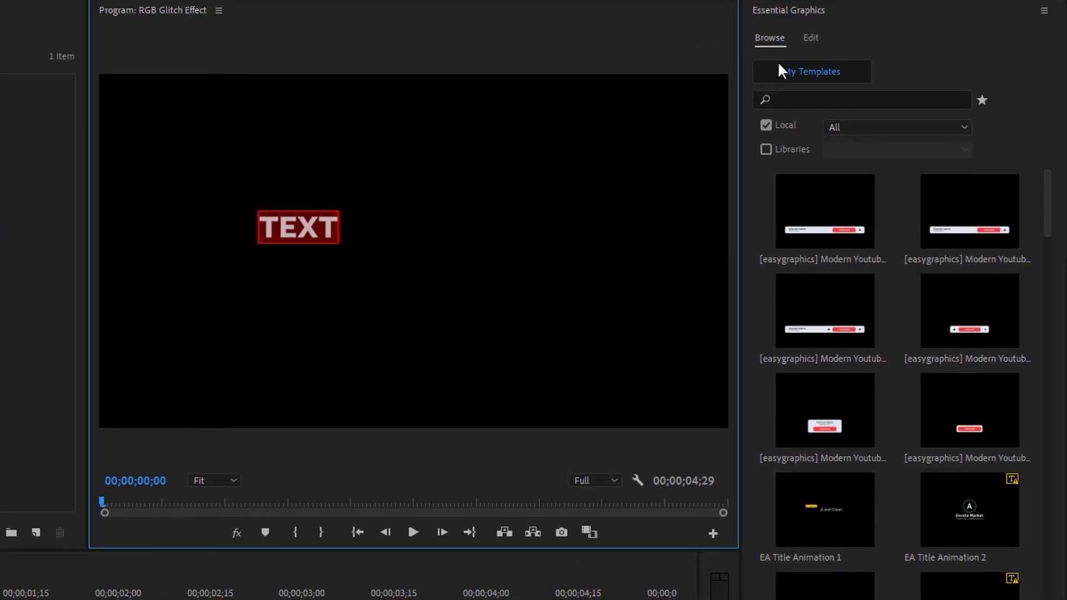
pyautogui.click(812, 39)
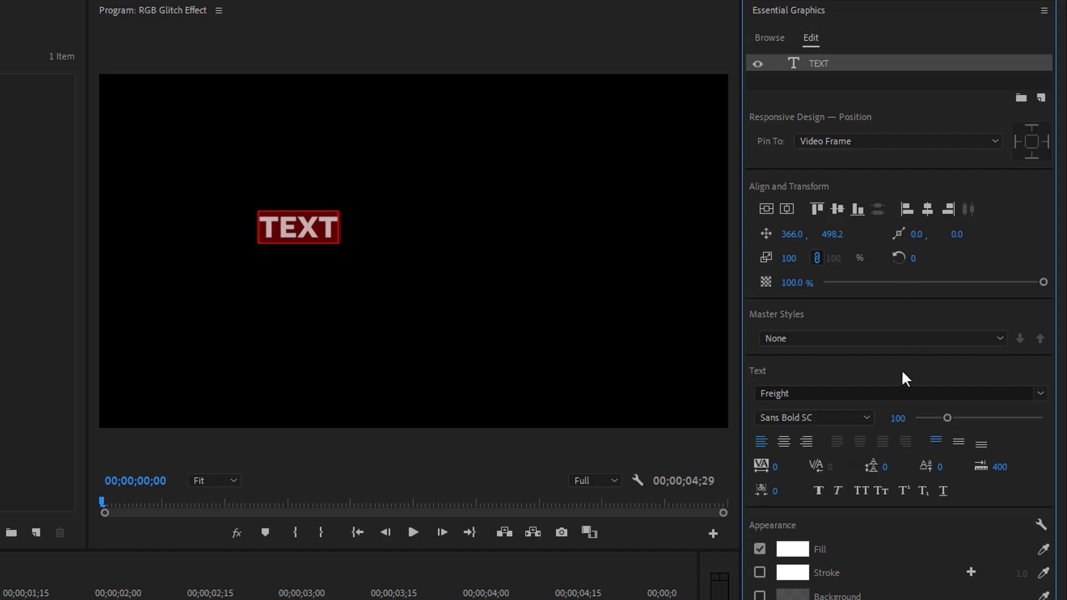
pyautogui.click(895, 416)
pyautogui.press('Return')
pyautogui.click(766, 209)
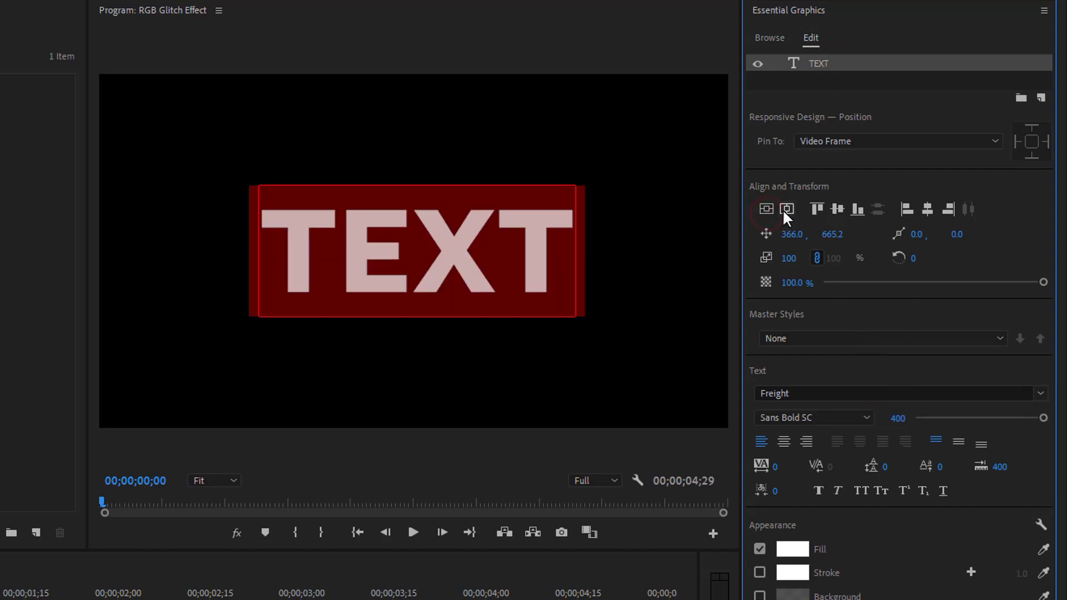
pyautogui.click(785, 210)
pyautogui.click(1043, 11)
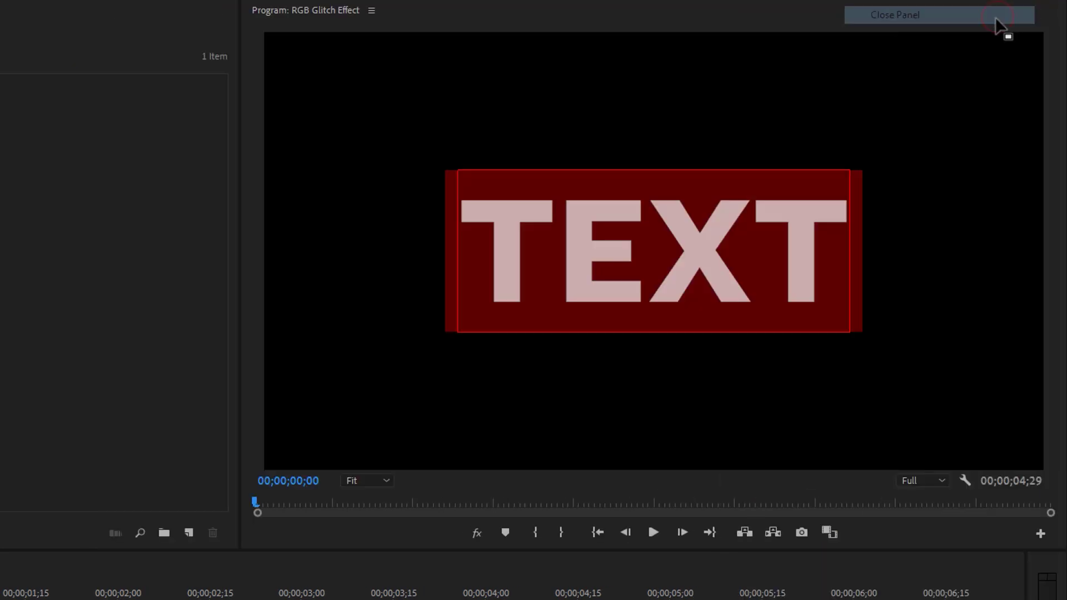
# Close the graphics panel and apply Color Balance (RGB), found by searching 'rgb', to the TEXT clips
pyautogui.click(999, 18)
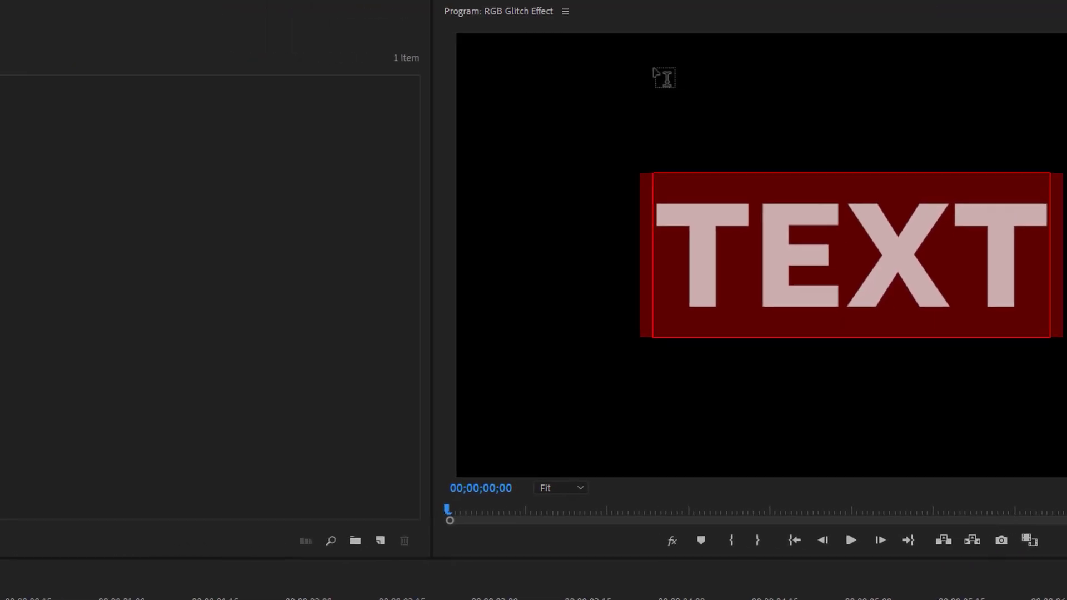
pyautogui.click(234, 13)
pyautogui.click(156, 34)
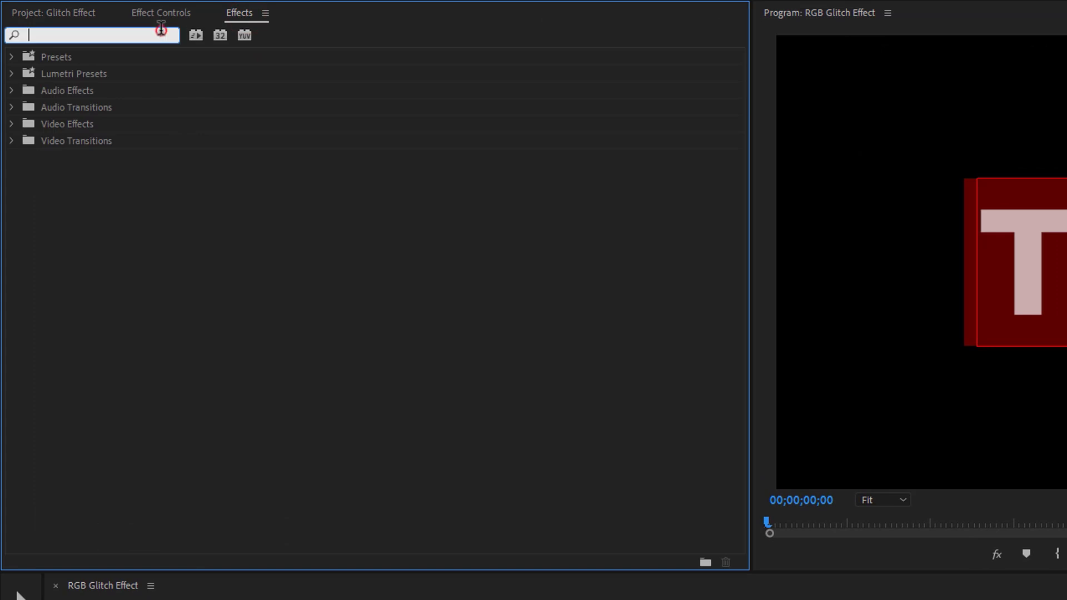
pyautogui.write('rgb')
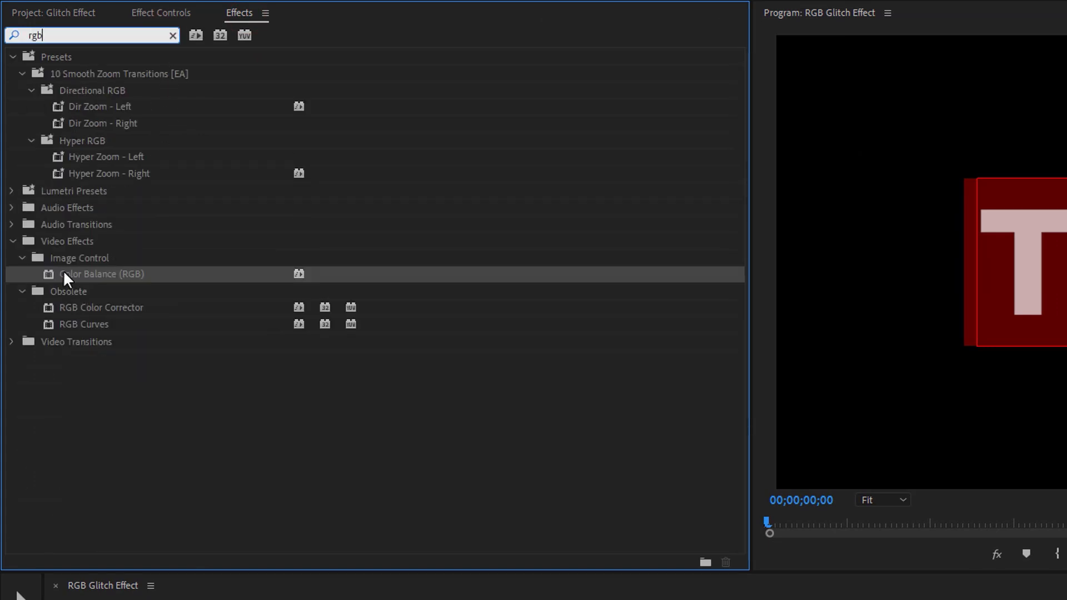
pyautogui.moveTo(158, 274); pyautogui.dragTo(281, 516)
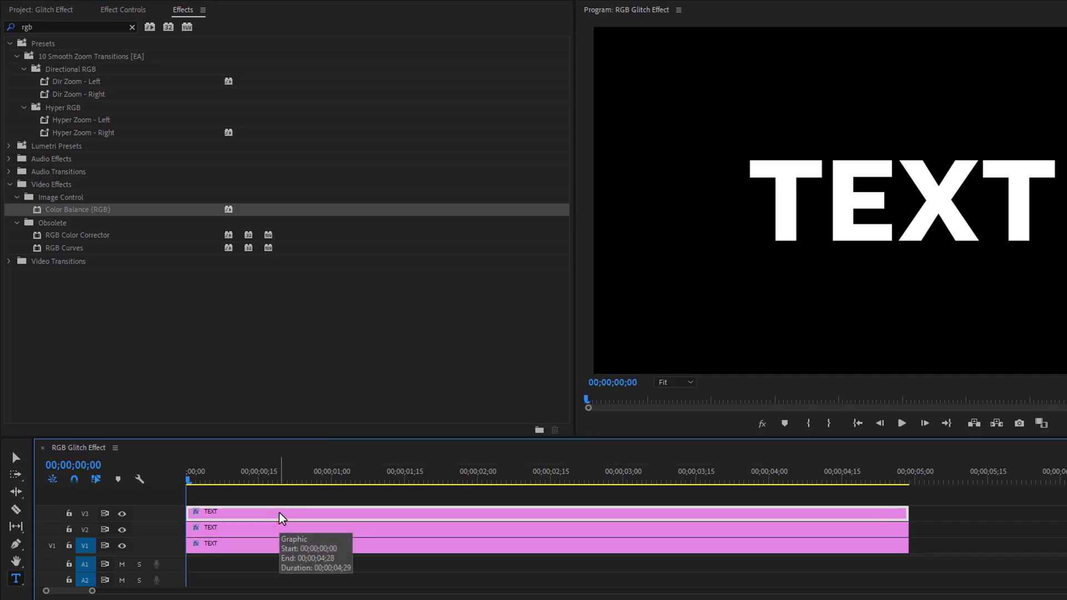
# Make the V3 TEXT clip pure red with Green 0, Blue 0 and Screen blend mode
pyautogui.click(280, 516)
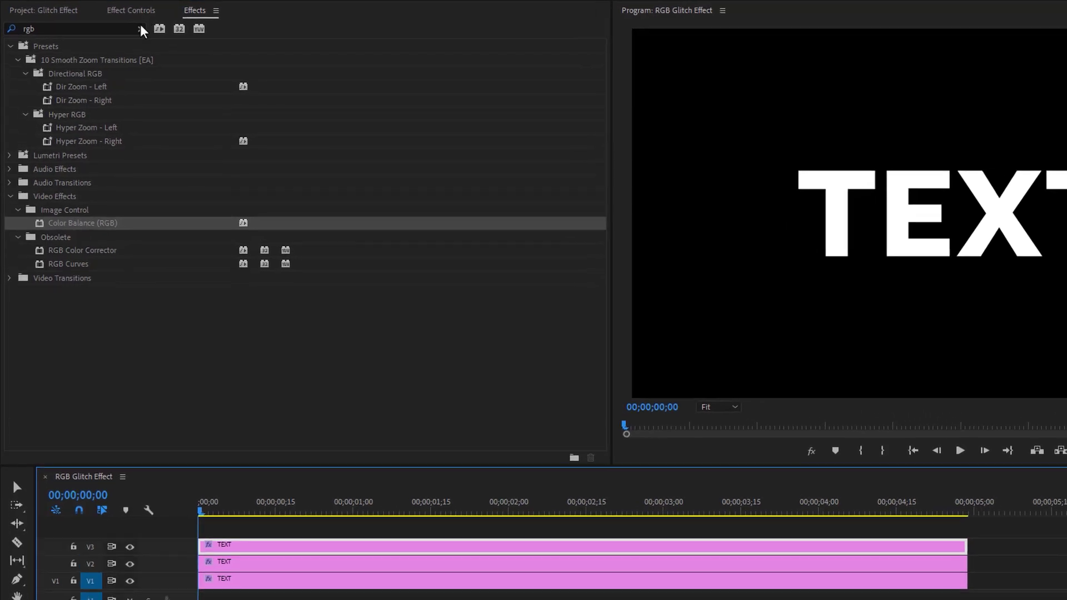
pyautogui.click(145, 13)
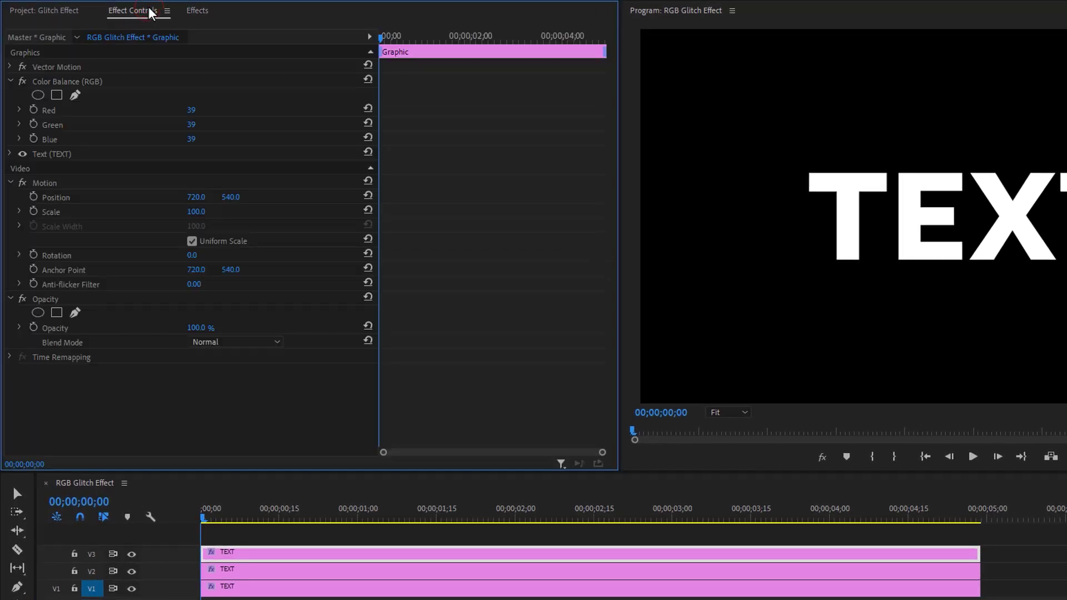
pyautogui.click(98, 81)
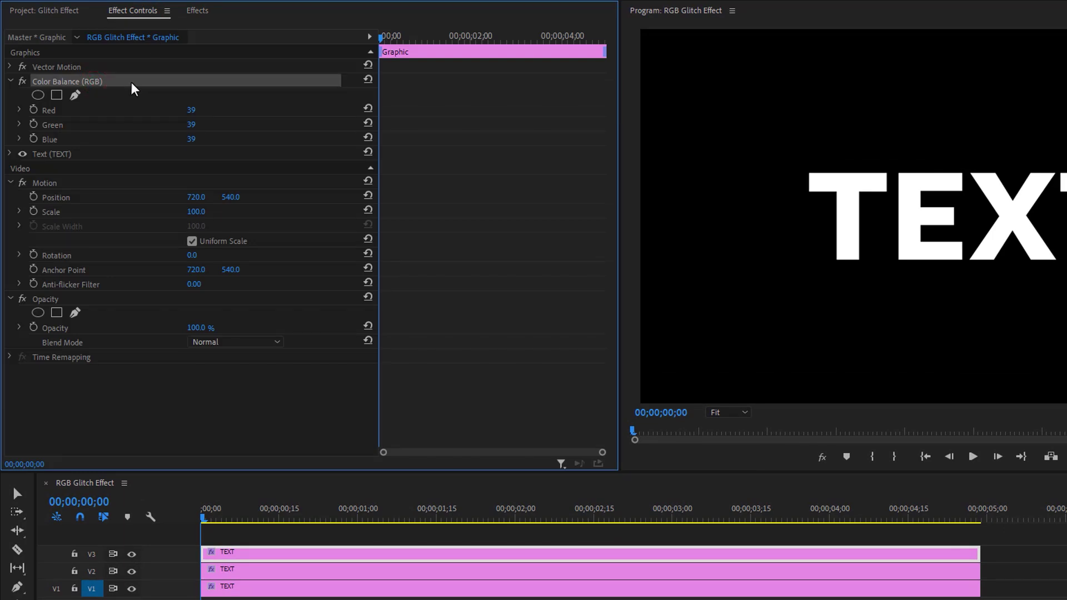
pyautogui.click(191, 124)
pyautogui.write('0')
pyautogui.press('Return')
pyautogui.click(194, 139)
pyautogui.write('0')
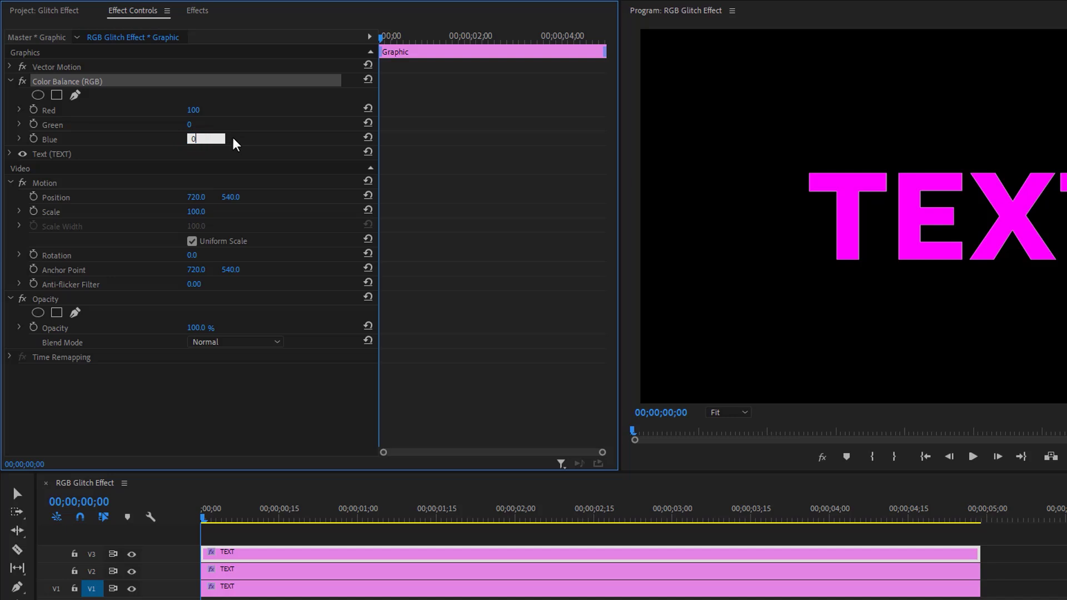
pyautogui.press('Return')
pyautogui.click(240, 343)
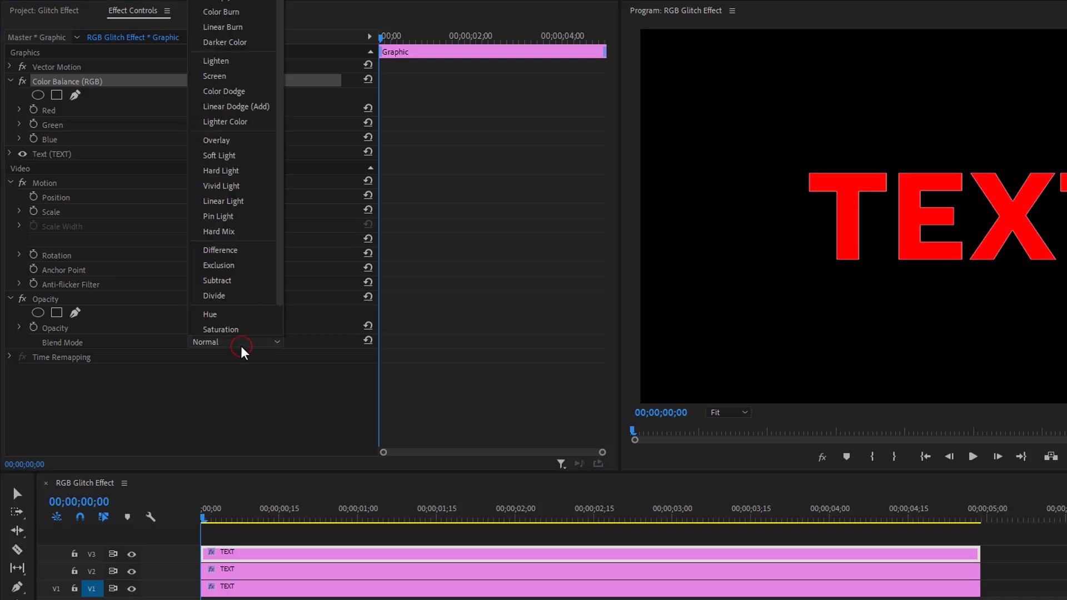
pyautogui.click(244, 77)
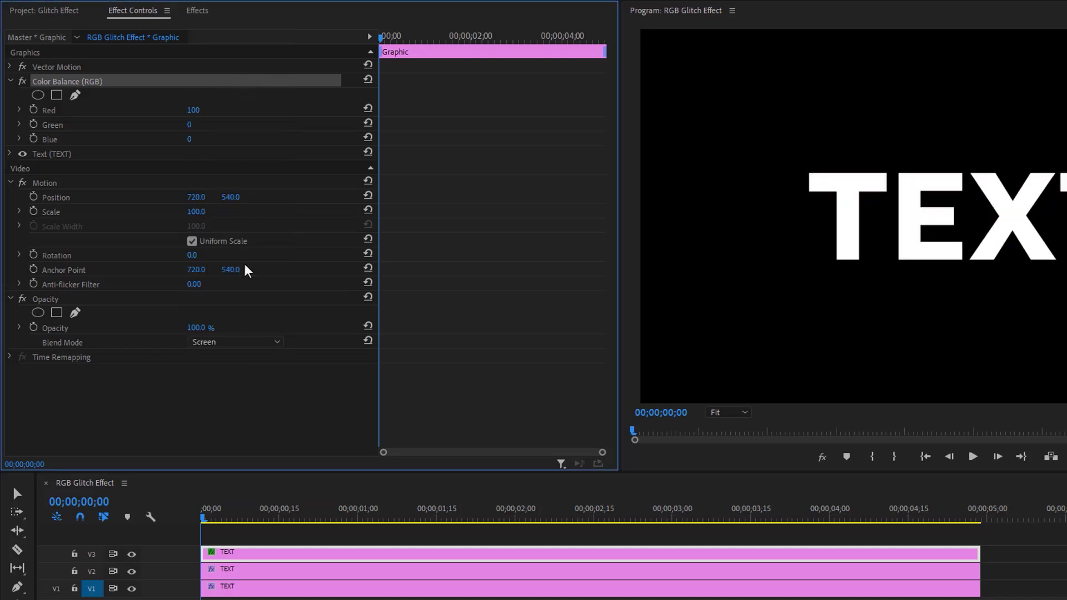
# Make the V2 TEXT clip pure green with Red 0, Blue 0 and Screen blend mode
pyautogui.click(258, 570)
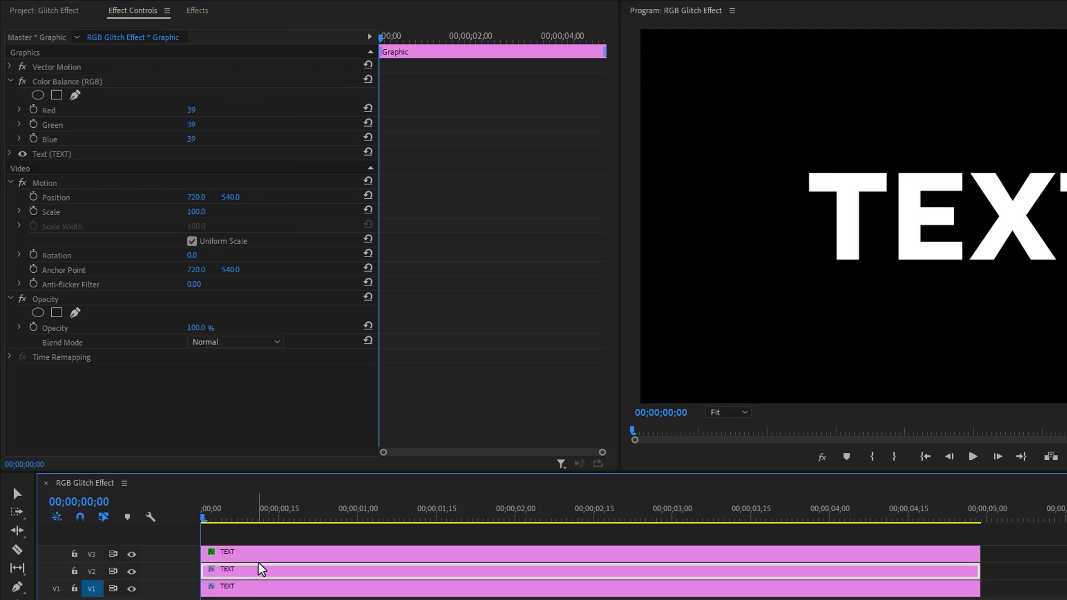
pyautogui.click(191, 110)
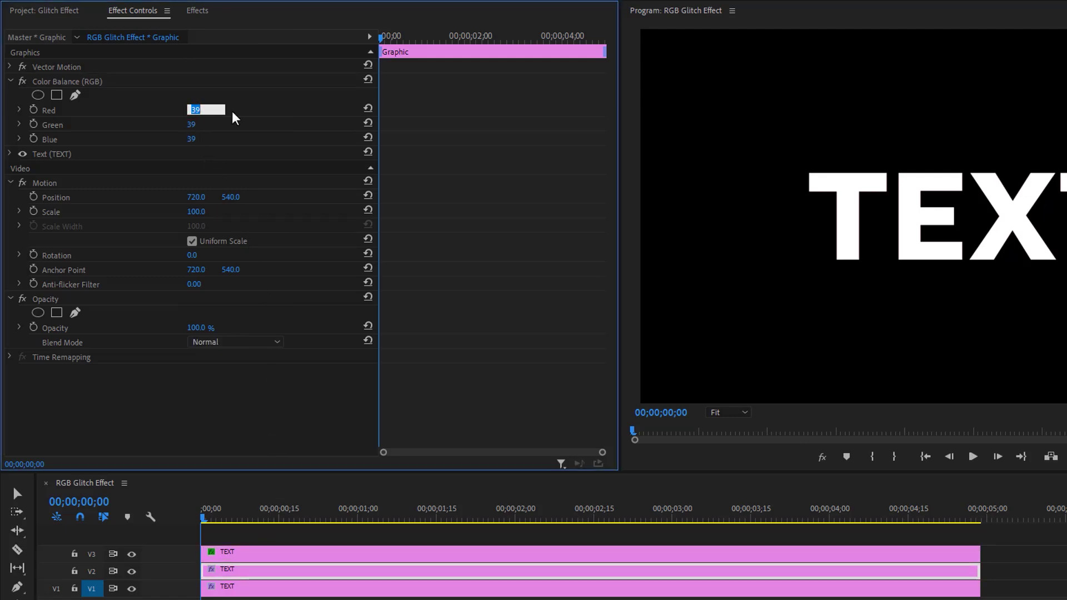
pyautogui.write('0')
pyautogui.press('Return')
pyautogui.click(194, 139)
pyautogui.write('0')
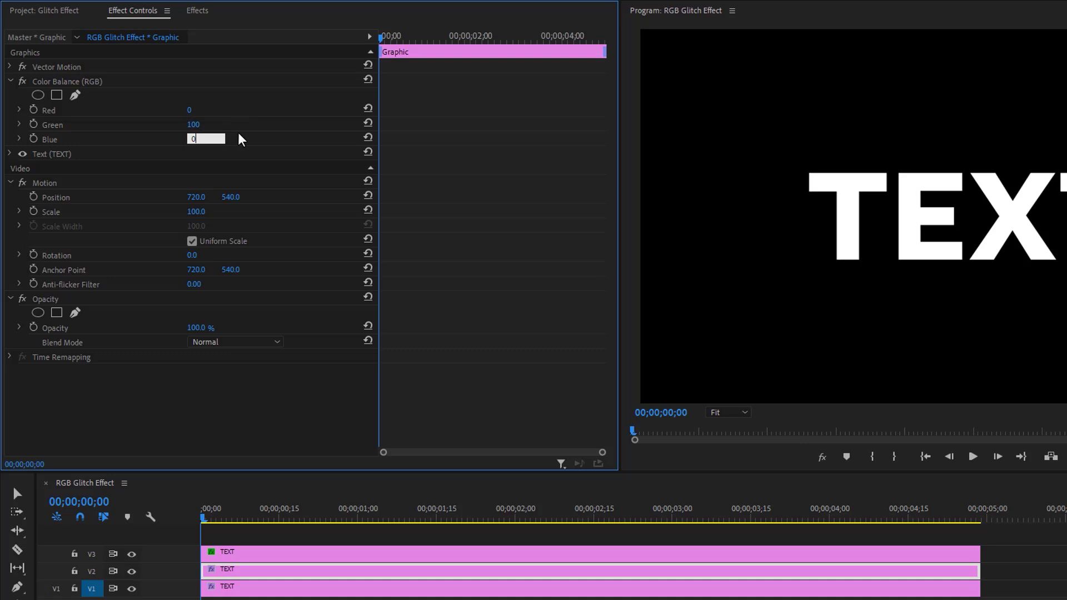
pyautogui.press('Return')
pyautogui.click(242, 342)
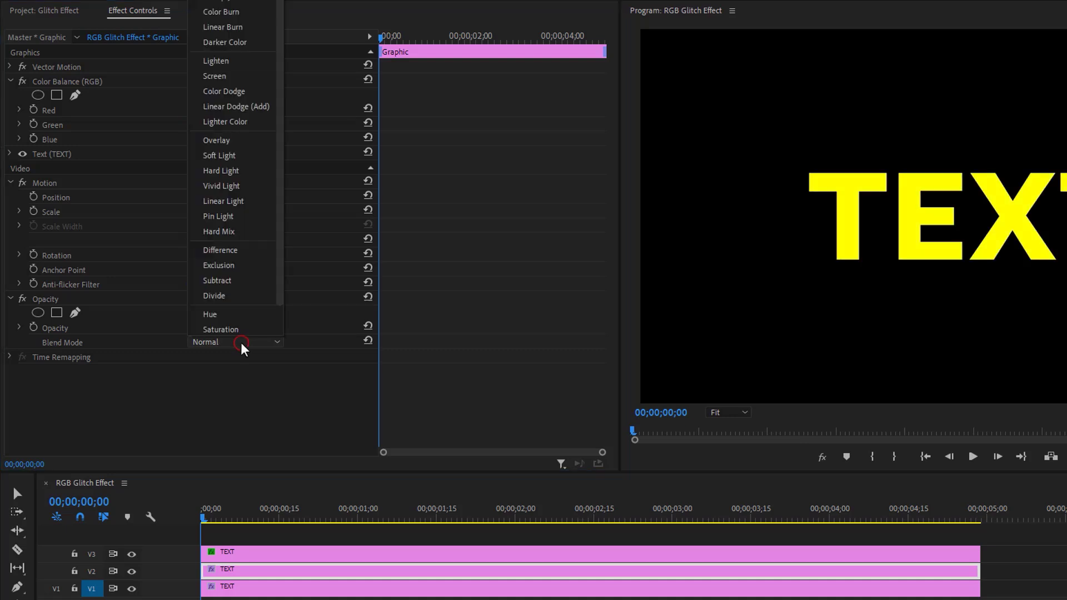
pyautogui.click(232, 79)
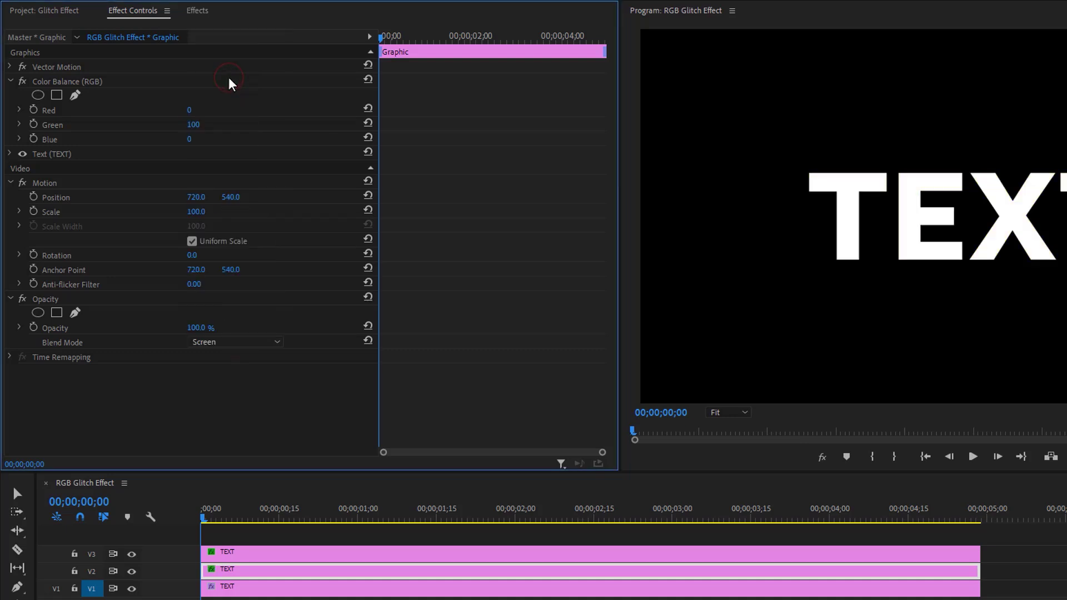
# Set the V1 TEXT clip's Color Balance Red and Green to 0, leaving Blue at 100
pyautogui.click(266, 587)
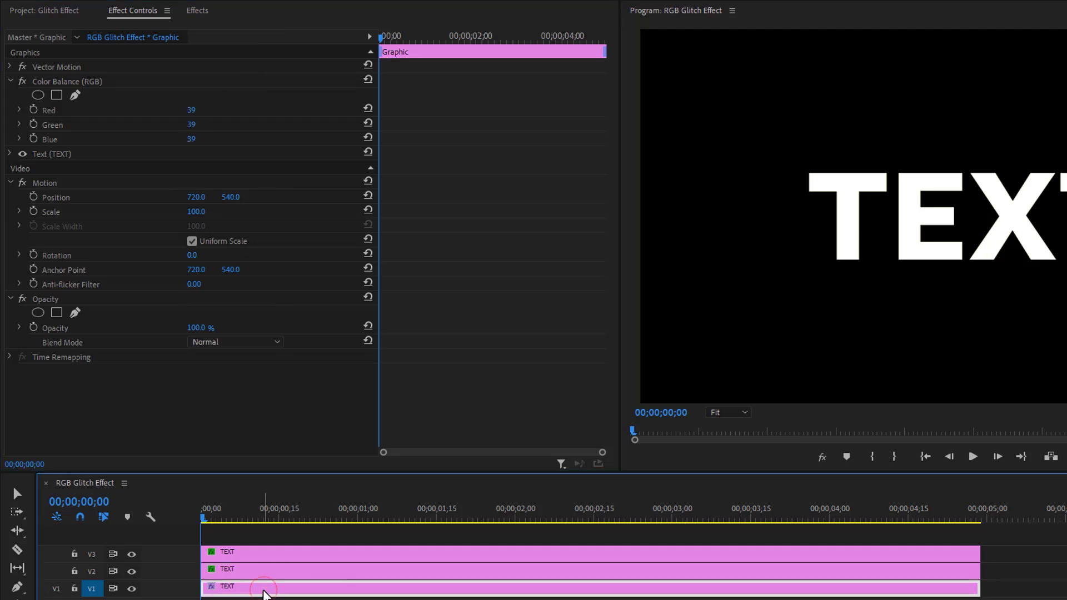
pyautogui.click(190, 111)
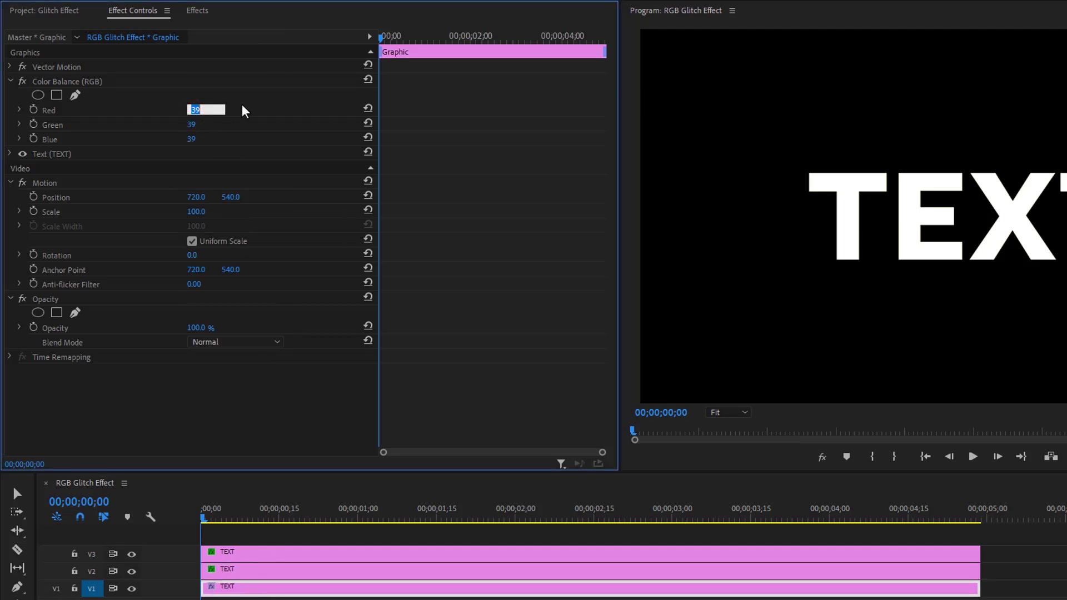
pyautogui.write('0')
pyautogui.press('Return')
pyautogui.click(191, 126)
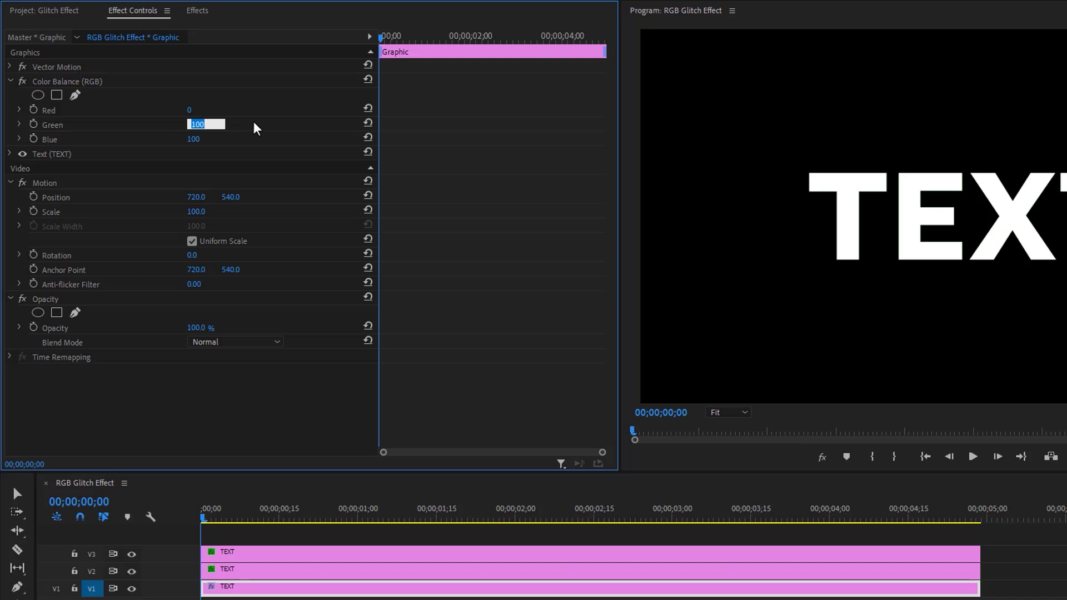
pyautogui.write('0')
pyautogui.press('Return')
# Keyframe the V3 clip's Position at 1;00, X 732 at 1;05, and back to 720 at 1;10
pyautogui.click(359, 519)
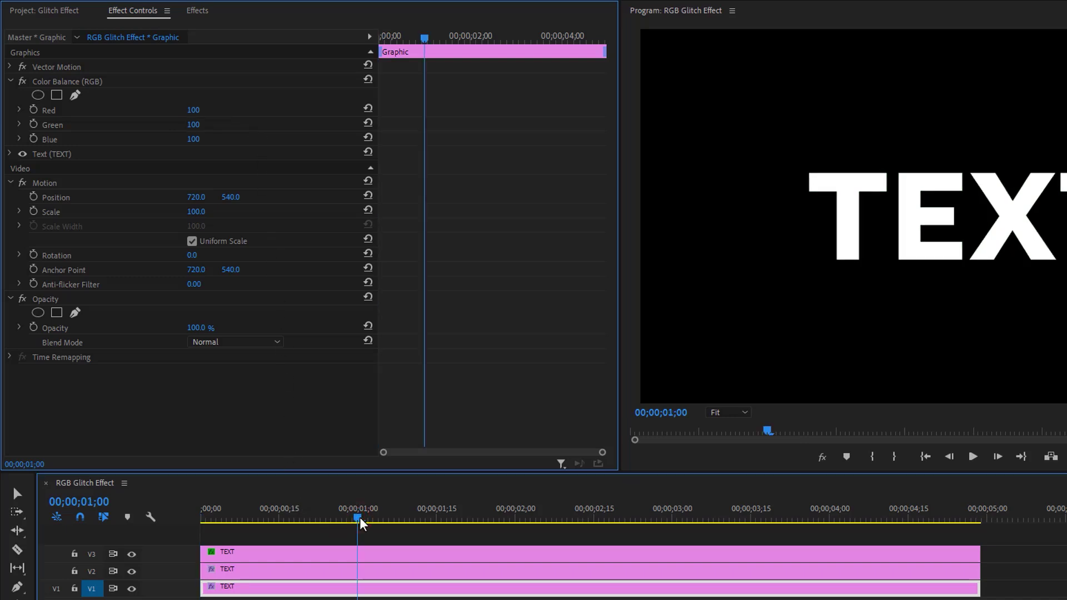
pyautogui.click(359, 554)
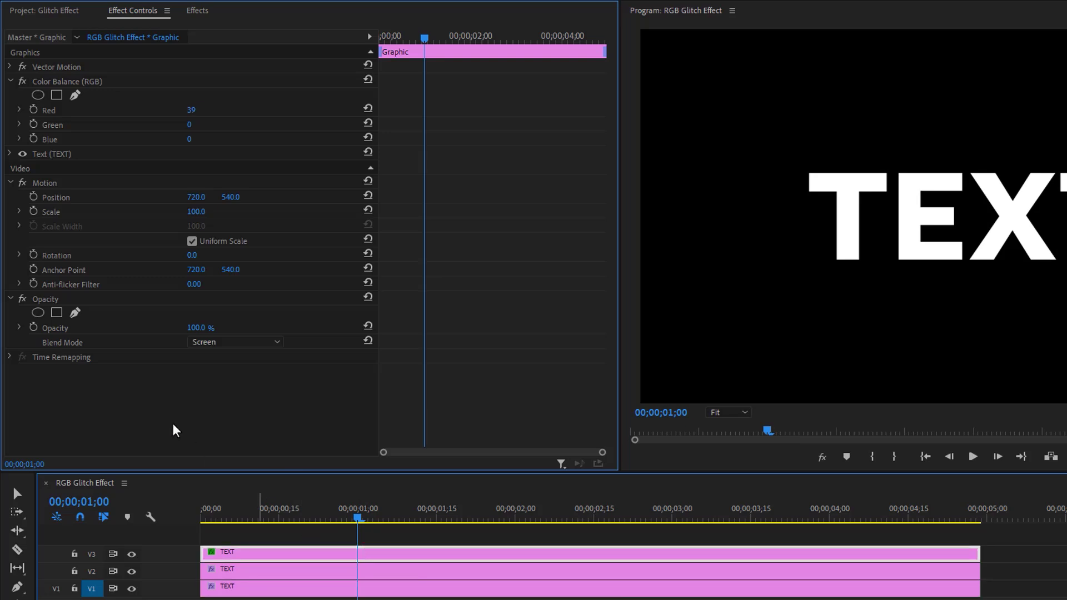
pyautogui.click(34, 197)
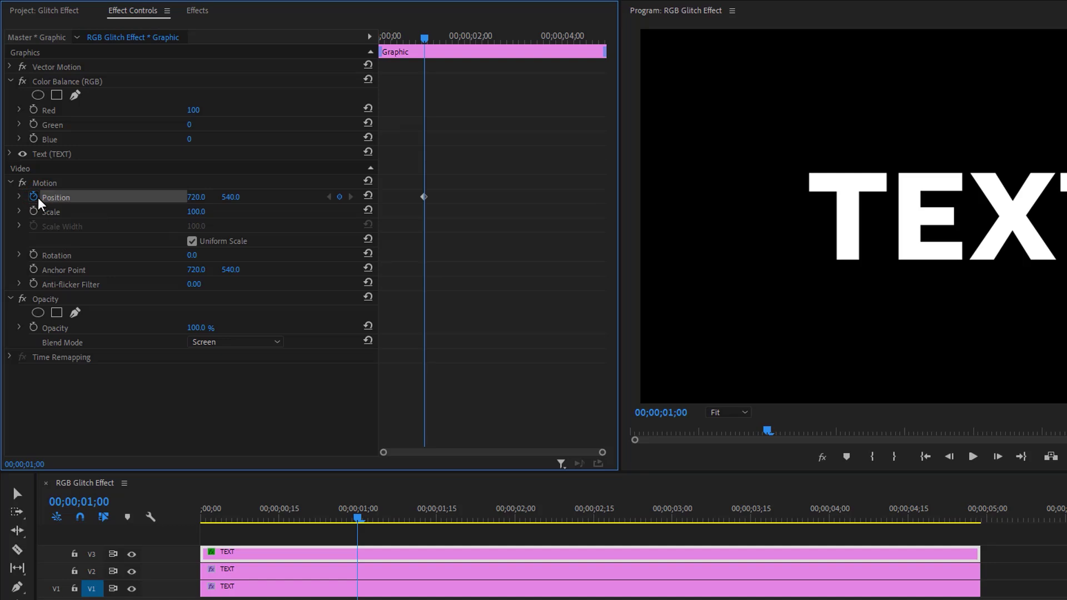
pyautogui.hotkey('shift', 'Right')
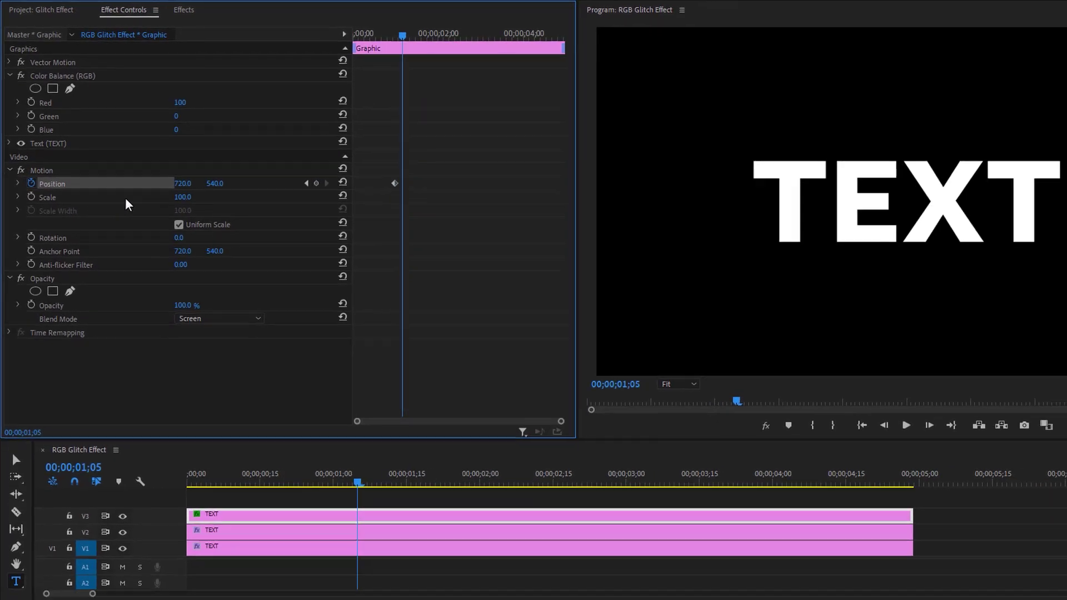
pyautogui.moveTo(177, 181); pyautogui.dragTo(184, 180)
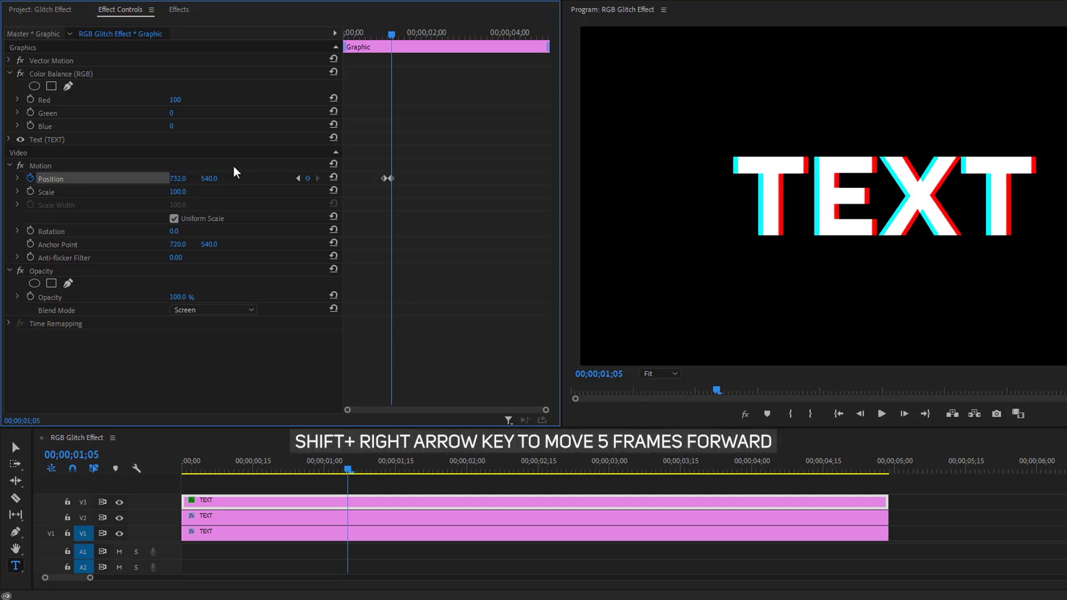
pyautogui.hotkey('shift', 'Right')
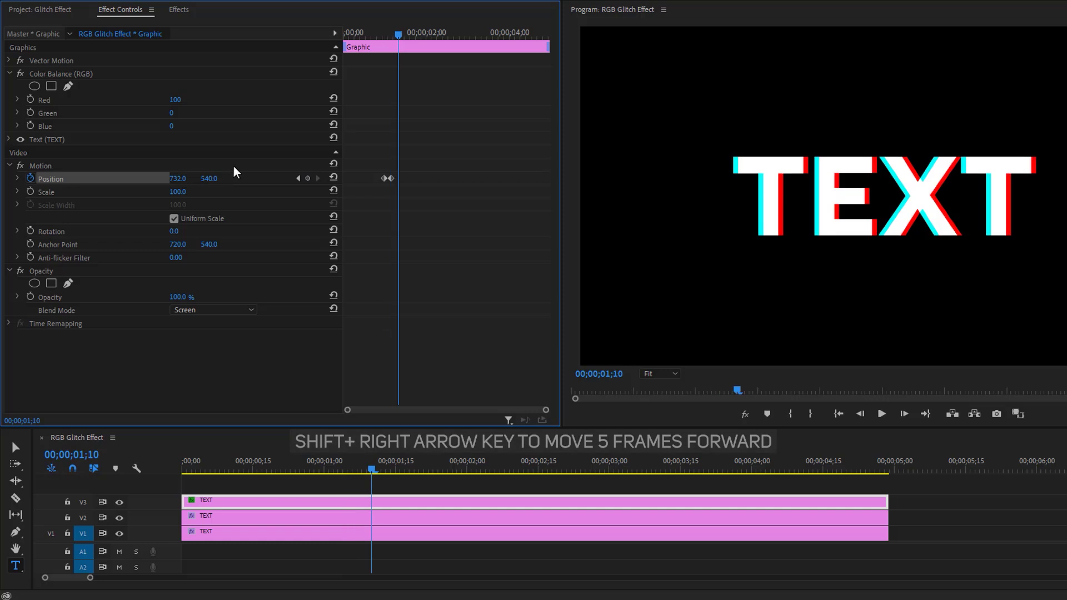
pyautogui.click(333, 178)
# Play back the RGB-split position glitch from just before 1;00
pyautogui.click(302, 469)
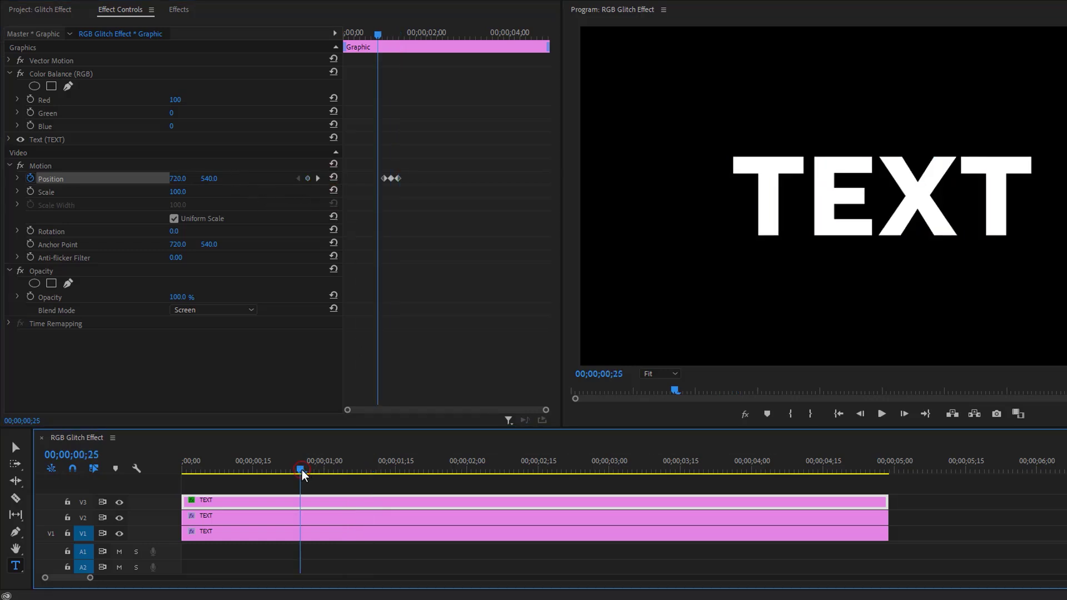
pyautogui.press('space')
pyautogui.click(303, 468)
pyautogui.press('space')
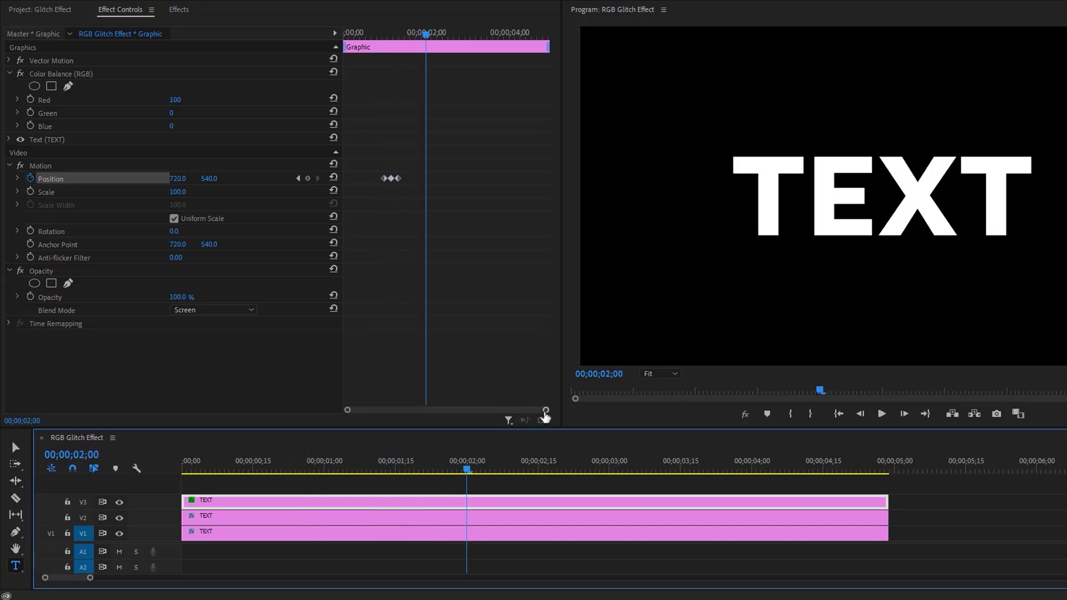
# Add Position keyframes pushing the red text left to about X 707 at 1;01 and 1;09
pyautogui.moveTo(543, 410); pyautogui.dragTo(398, 410)
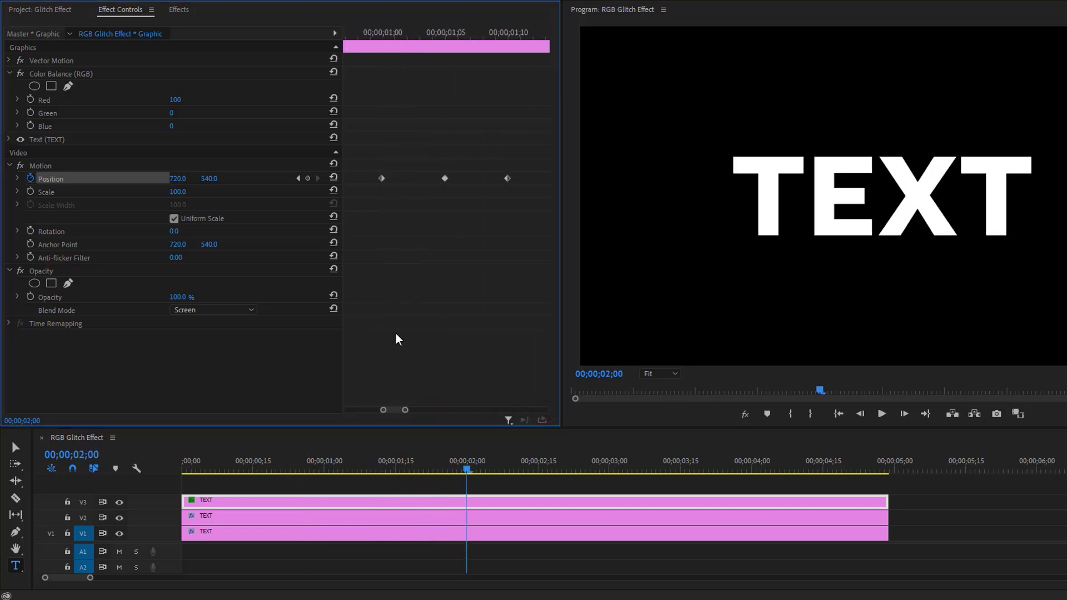
pyautogui.click(379, 38)
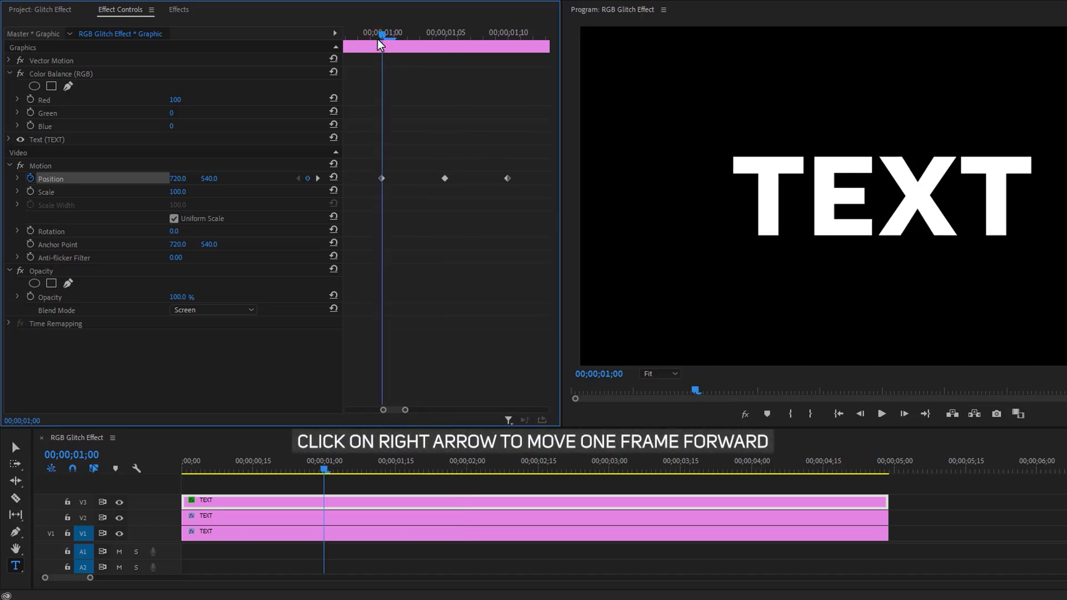
pyautogui.press('Right')
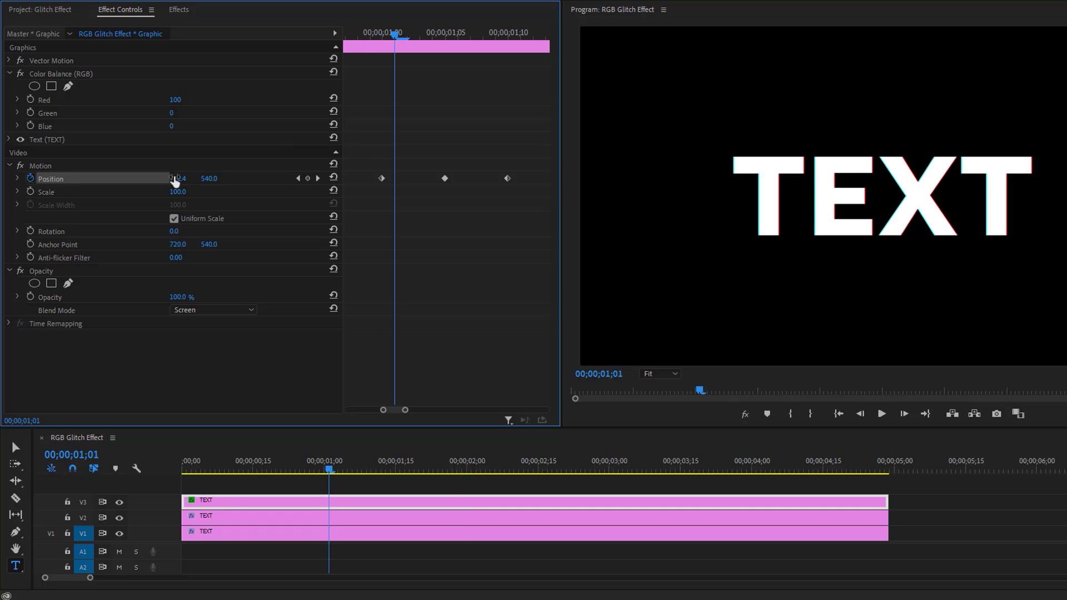
pyautogui.moveTo(177, 178)
pyautogui.mouseDown()
pyautogui.moveTo(167, 179)
pyautogui.moveTo(189, 178)
pyautogui.mouseUp()
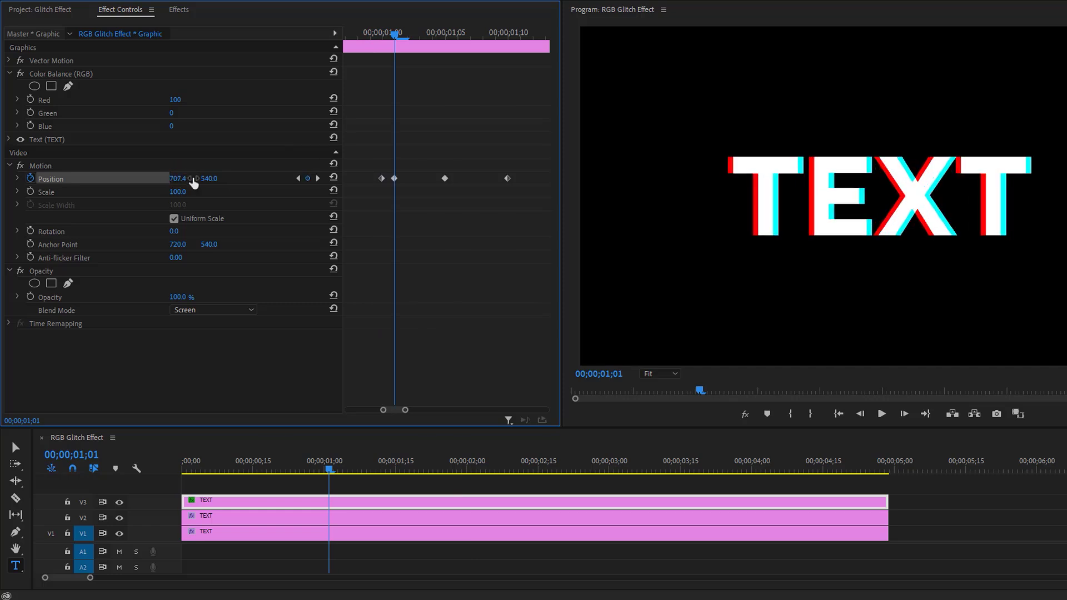
pyautogui.click(509, 35)
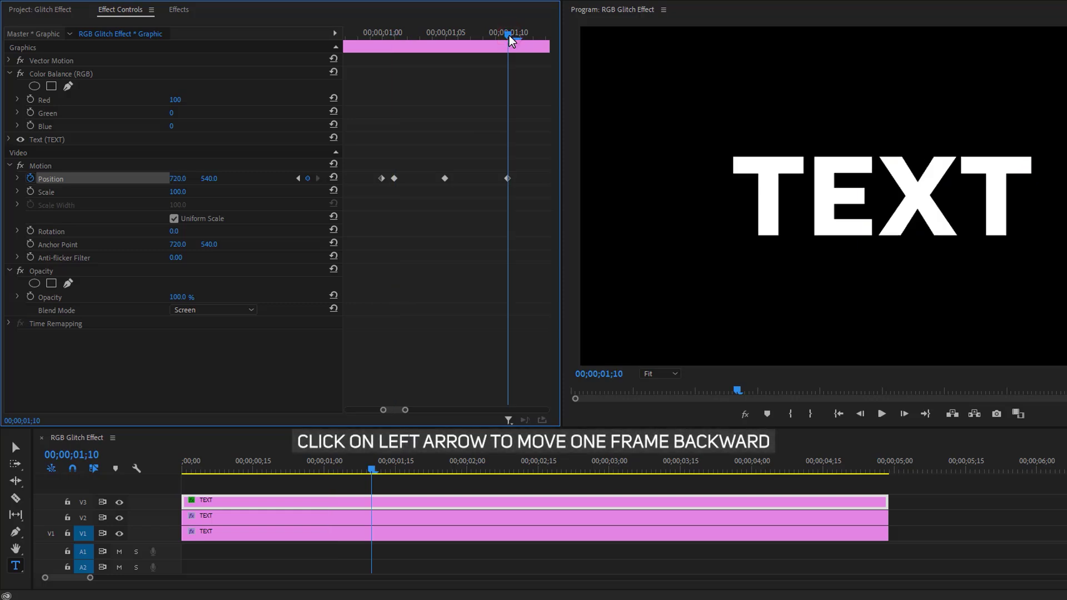
pyautogui.press('Left')
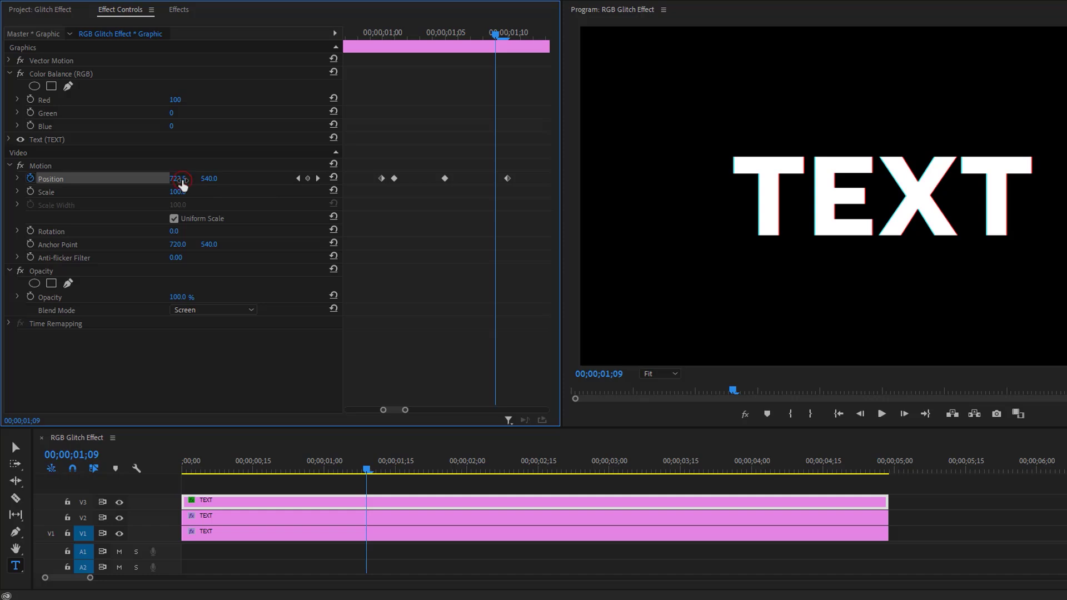
pyautogui.moveTo(182, 185); pyautogui.dragTo(174, 185)
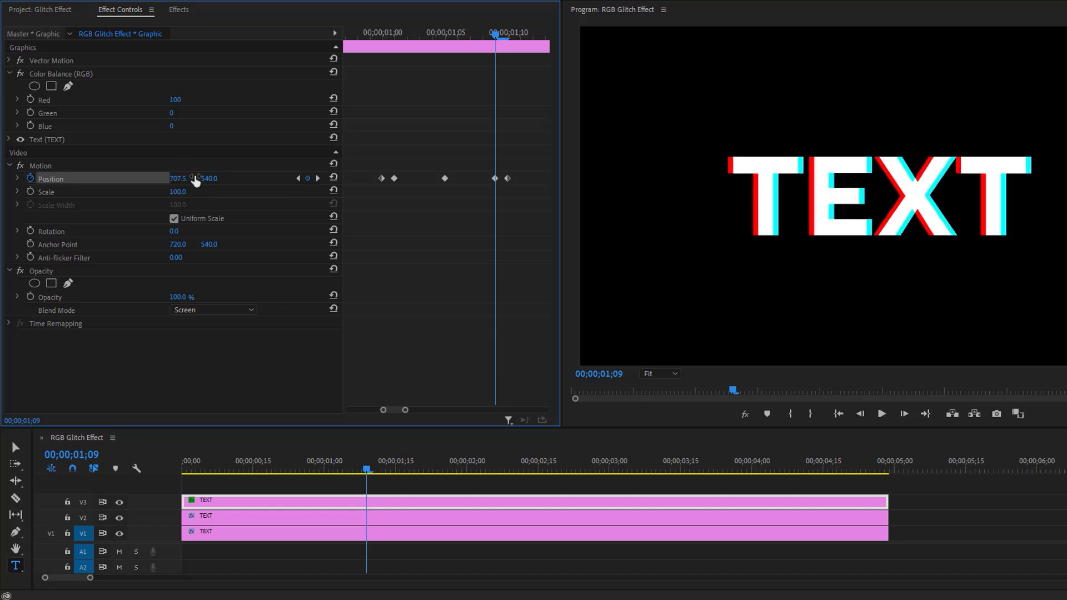
# Replay the glitch to check the added leftward colour split
pyautogui.click(306, 468)
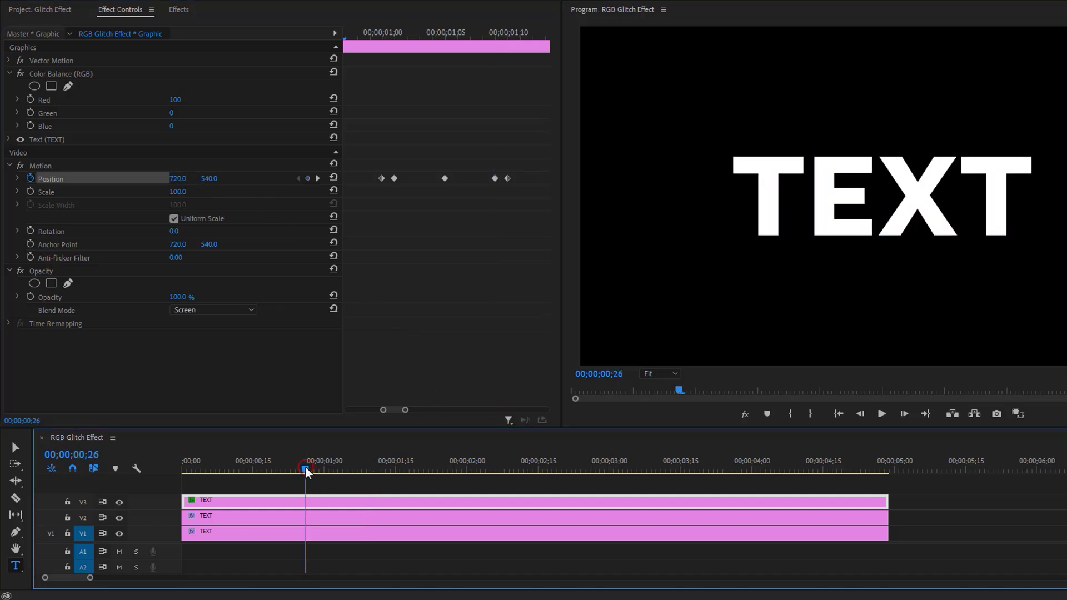
pyautogui.press('space')
pyautogui.click(306, 468)
pyautogui.press('space')
# Start Scale keyframes at 100 on 1;00 and set Scale 103 at 1;01
pyautogui.click(381, 37)
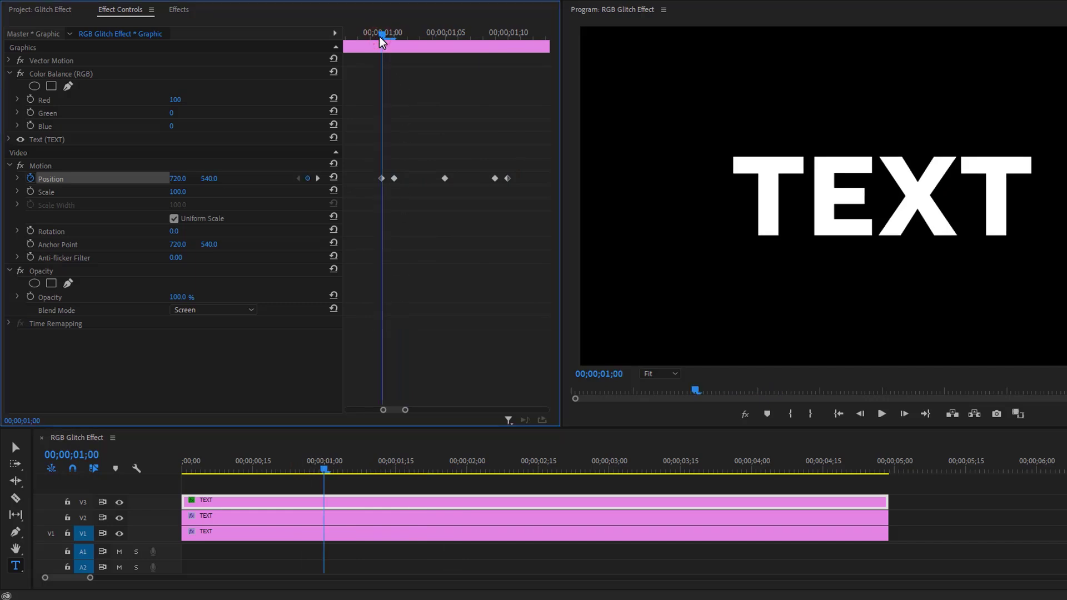
pyautogui.click(37, 193)
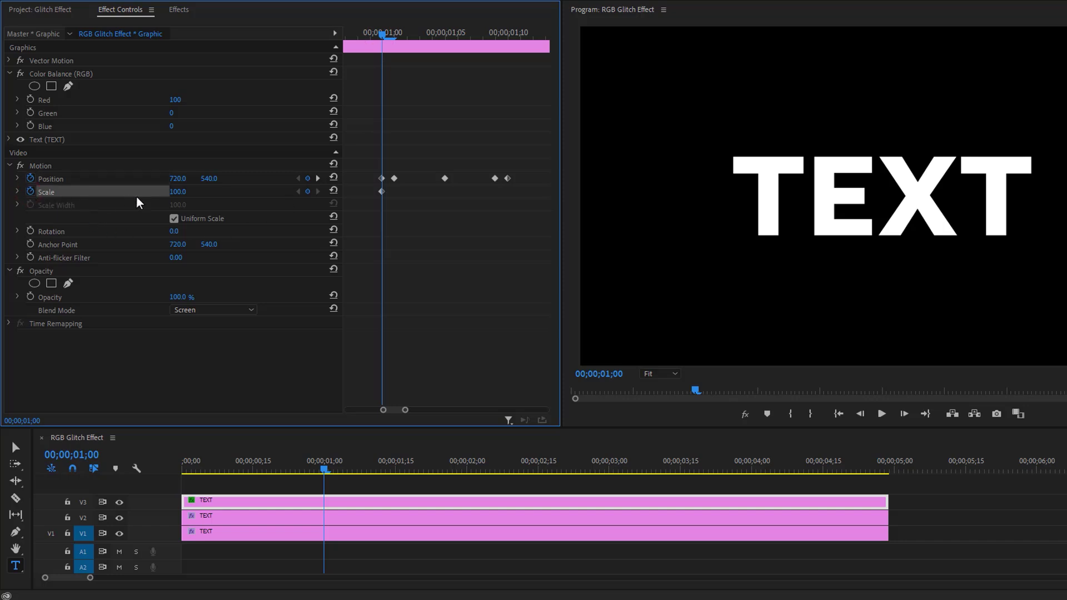
pyautogui.click(393, 35)
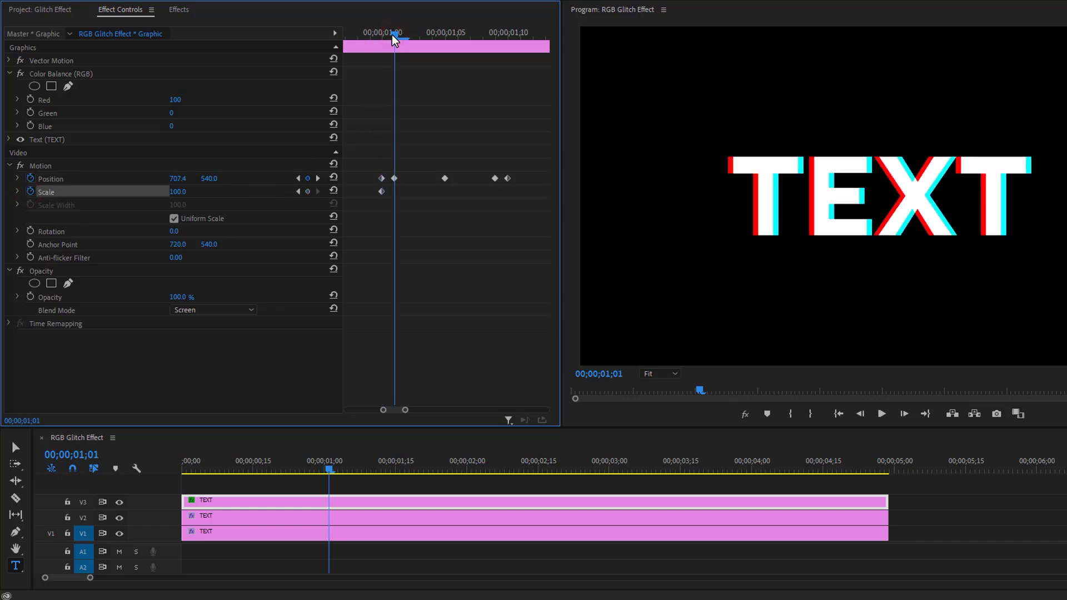
pyautogui.click(173, 192)
pyautogui.write('103')
pyautogui.press('Return')
# Reset Scale to 100 at 1;05, keyframe 100 at 1;10, and set 103 at 1;09
pyautogui.click(445, 38)
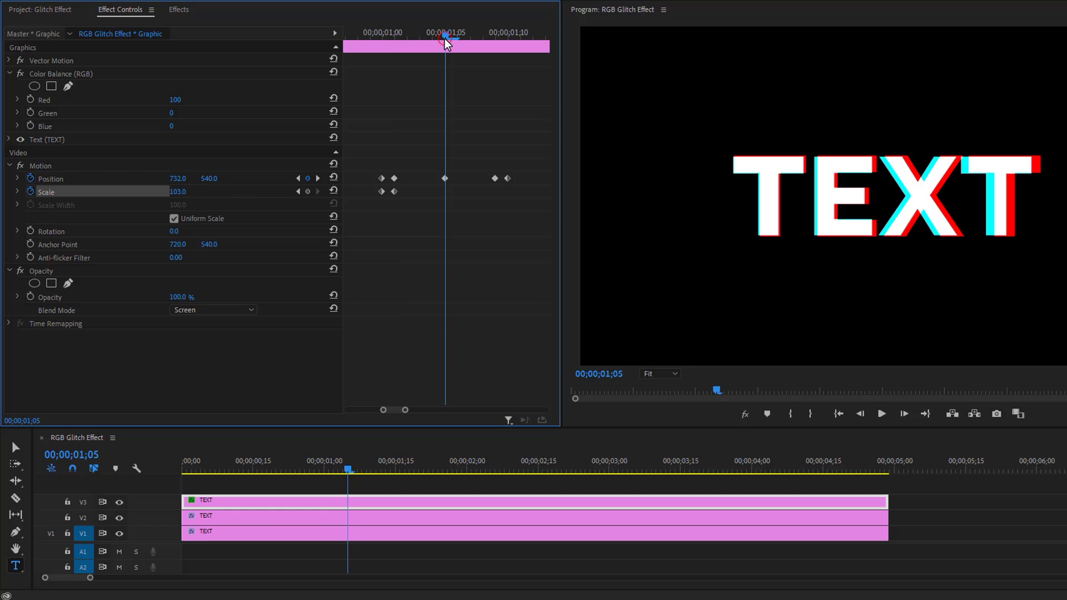
pyautogui.click(334, 191)
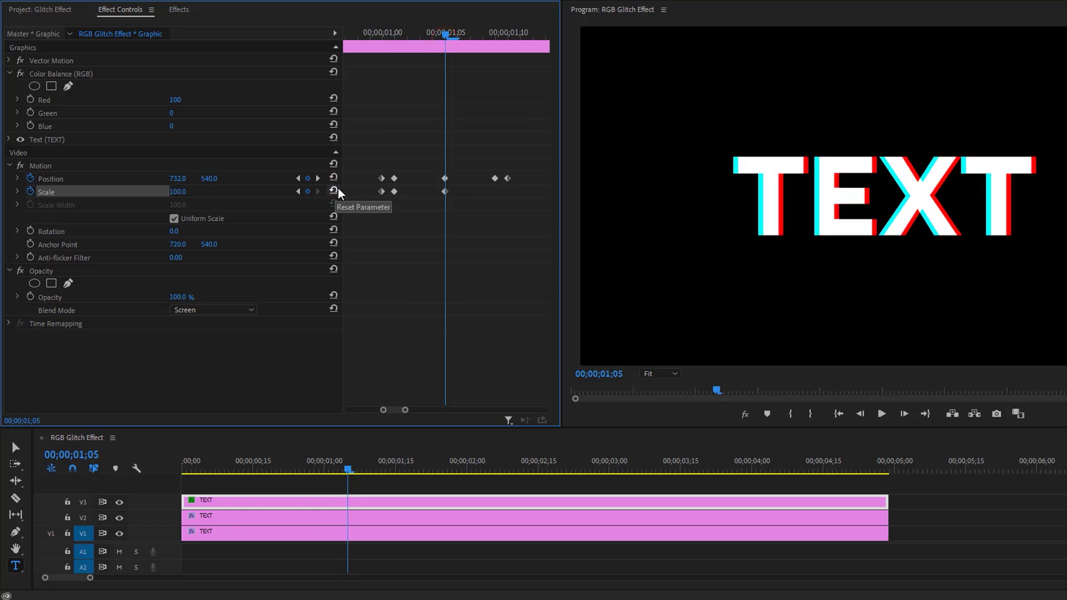
pyautogui.click(510, 38)
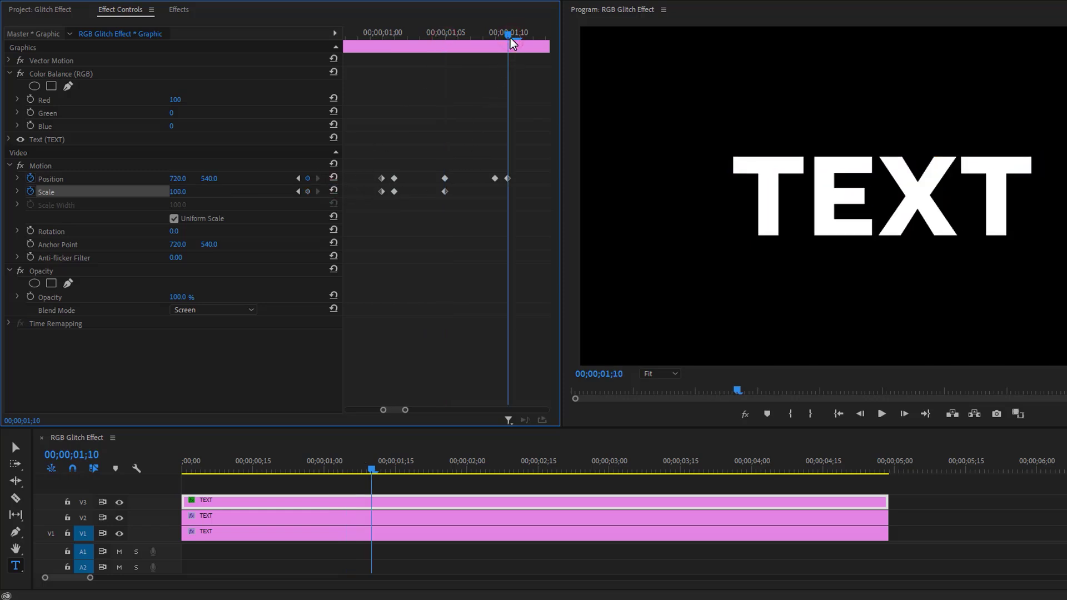
pyautogui.click(307, 191)
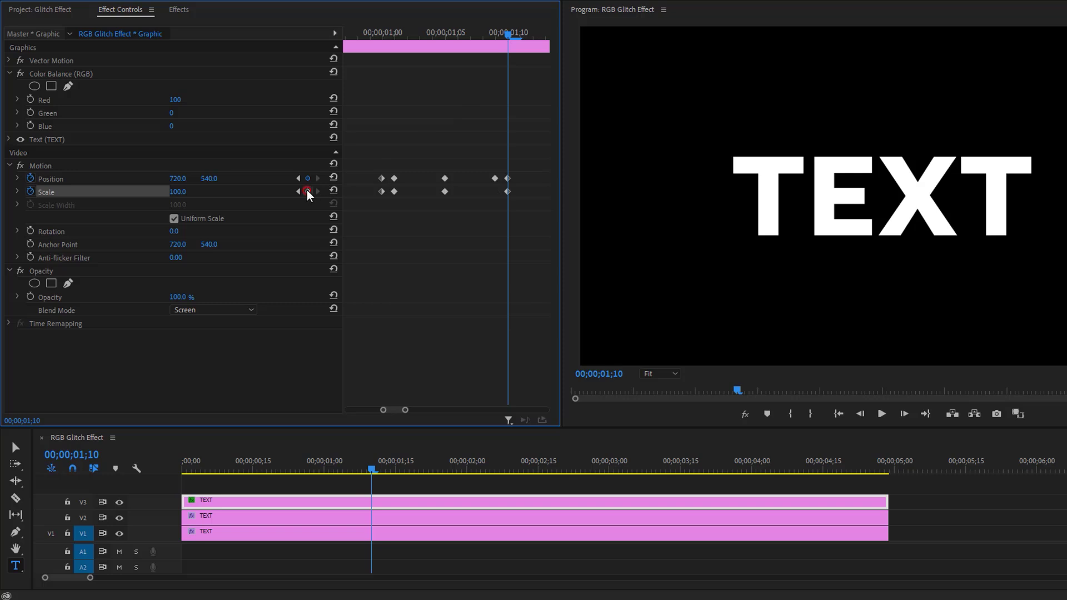
pyautogui.click(495, 34)
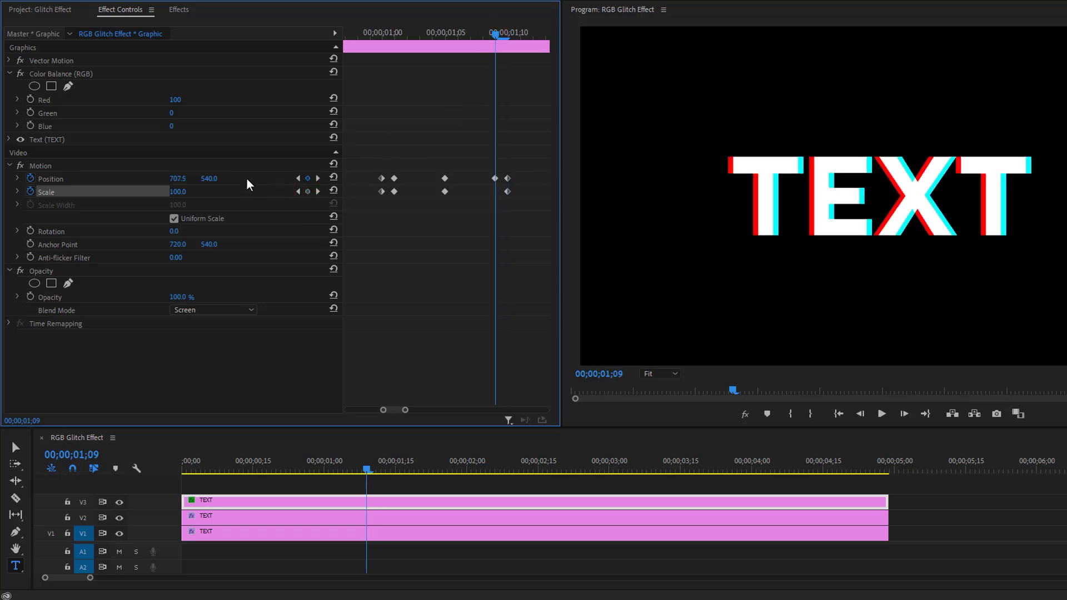
pyautogui.click(186, 189)
pyautogui.write('103')
pyautogui.press('Return')
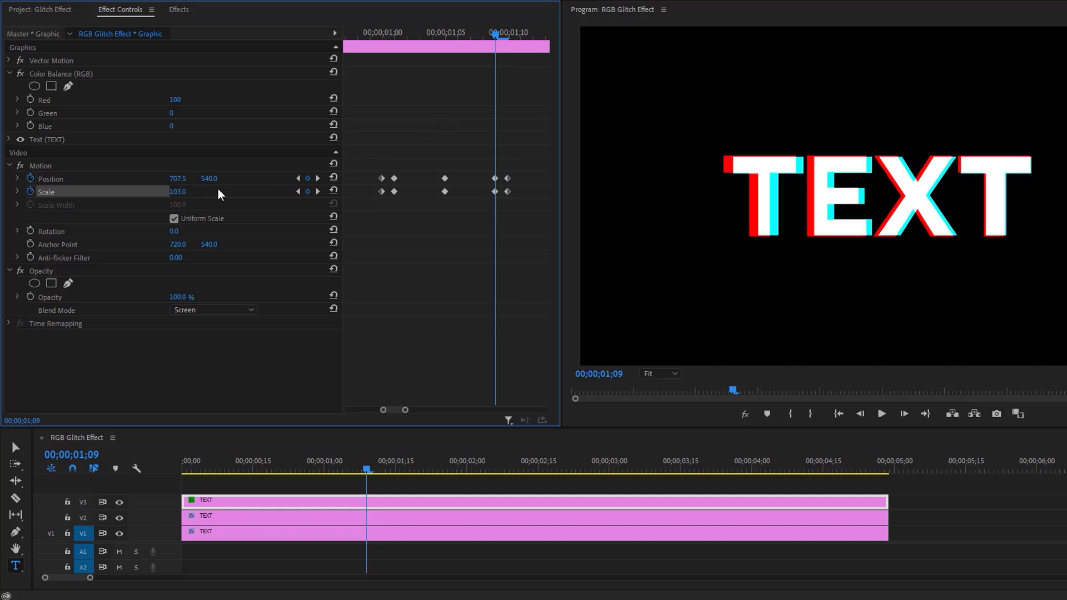
# Preview the combined position and scale glitch from just before 1;00
pyautogui.click(353, 38)
pyautogui.press('space')
pyautogui.click(356, 38)
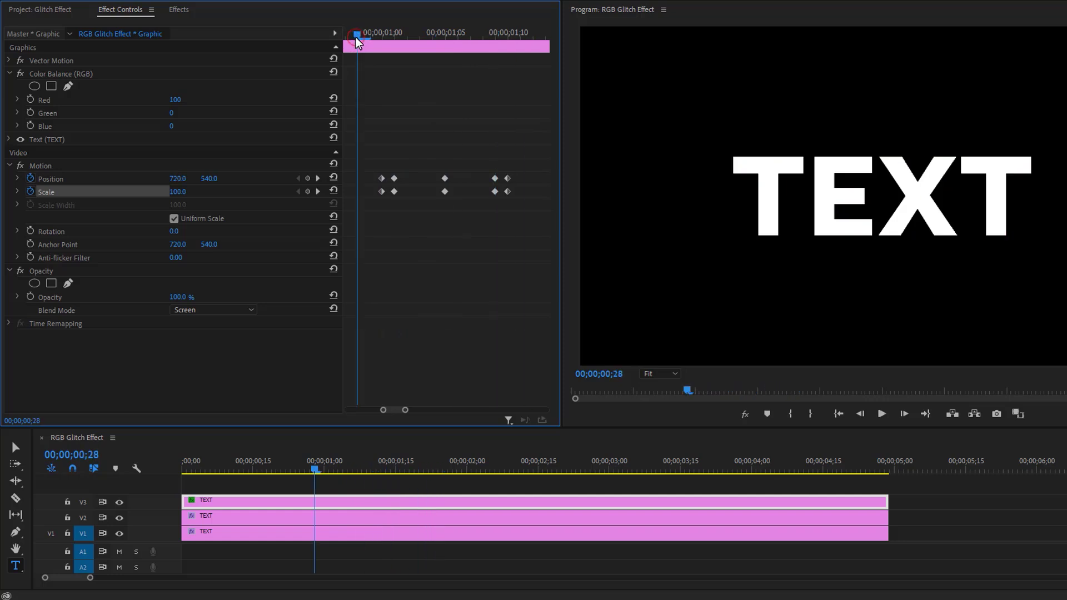
pyautogui.press('space')
# Nest the three stacked TEXT clips into Nested Sequence 01
pyautogui.click(356, 38)
pyautogui.moveTo(294, 487); pyautogui.dragTo(353, 531)
pyautogui.rightClick(352, 530)
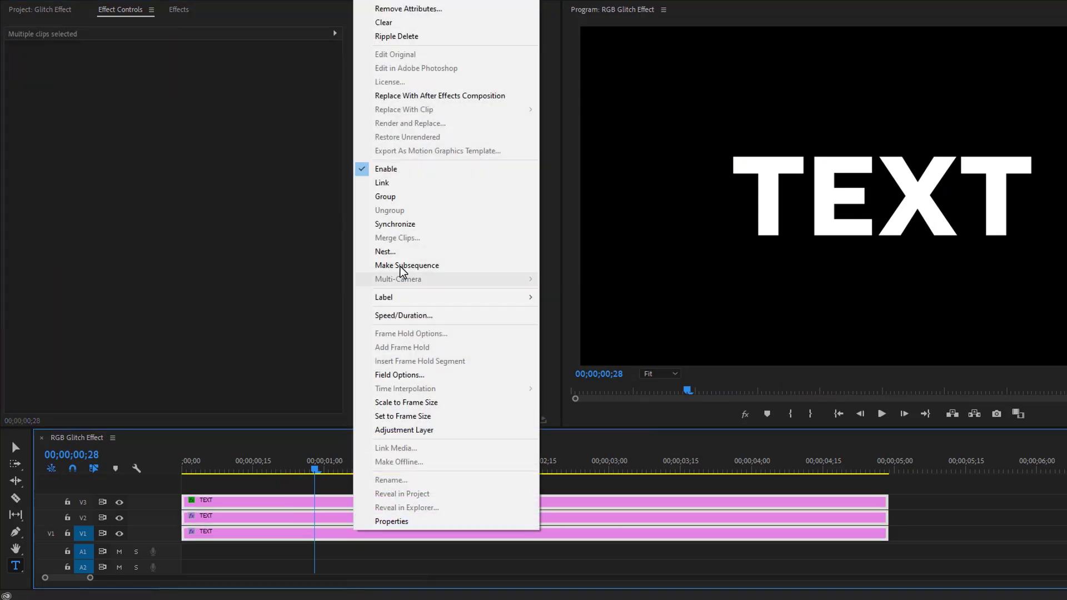
pyautogui.click(405, 248)
pyautogui.click(572, 292)
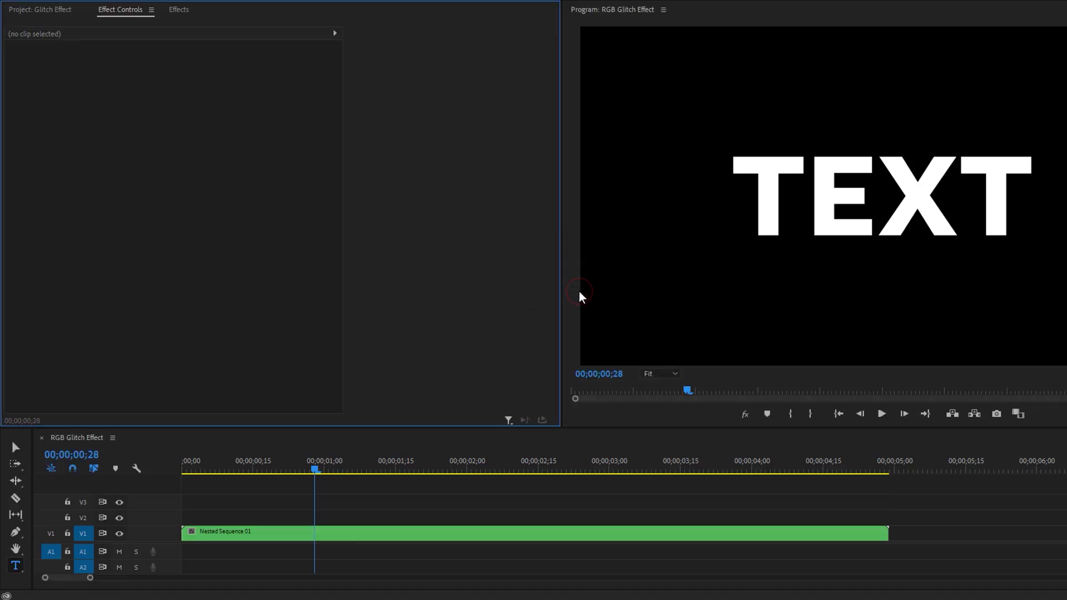
# Split the nested clip at 00;00;01;00 and 00;00;01;10 with Ctrl+K
pyautogui.click(325, 470)
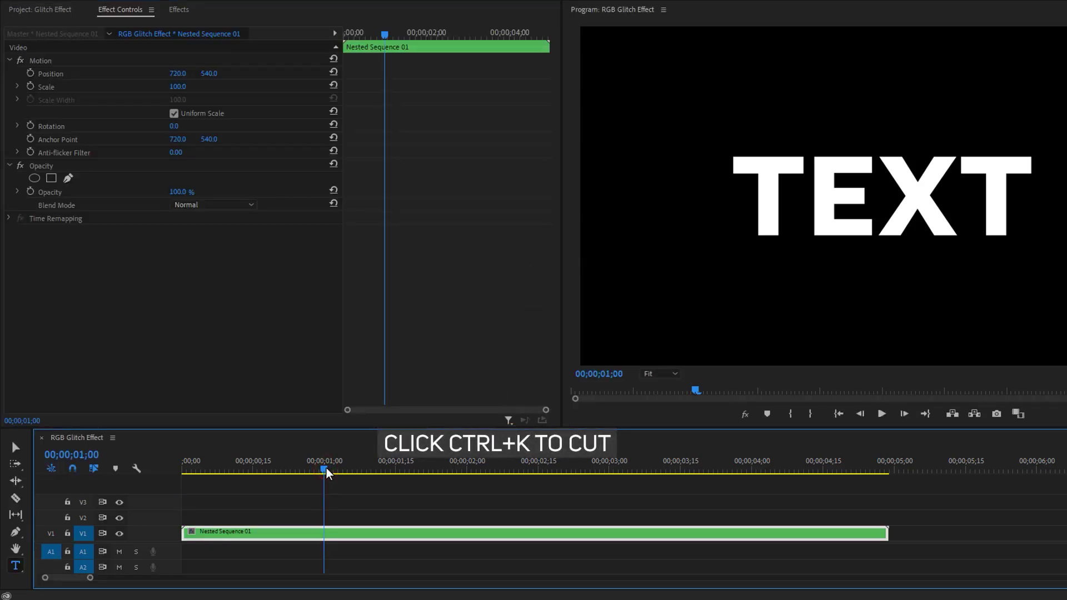
pyautogui.hotkey('ctrl', 'k')
pyautogui.hotkey('shift', 'Right')
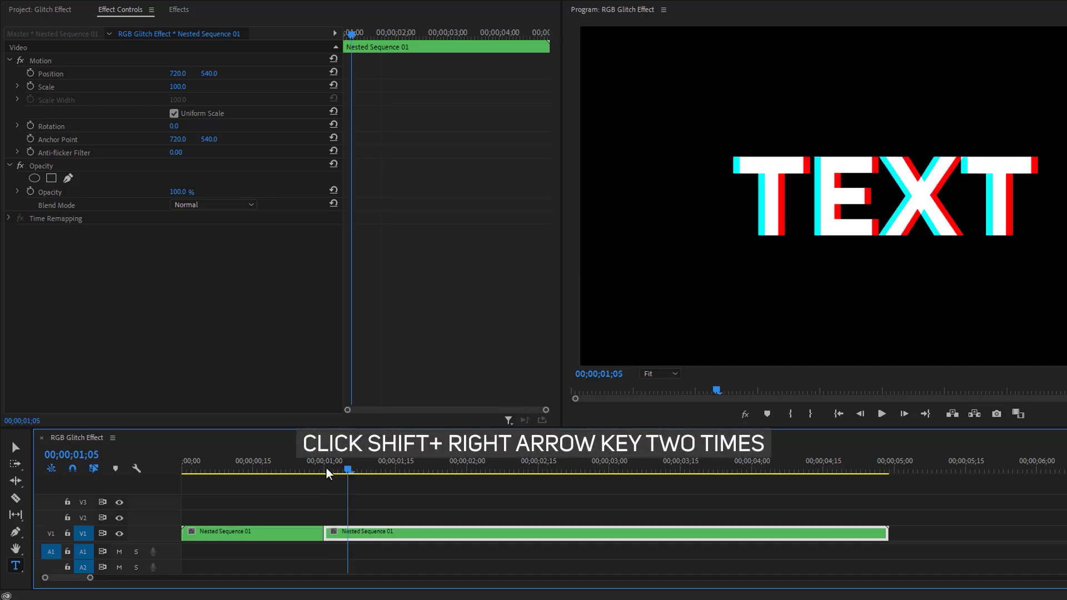
pyautogui.hotkey('shift', 'Right')
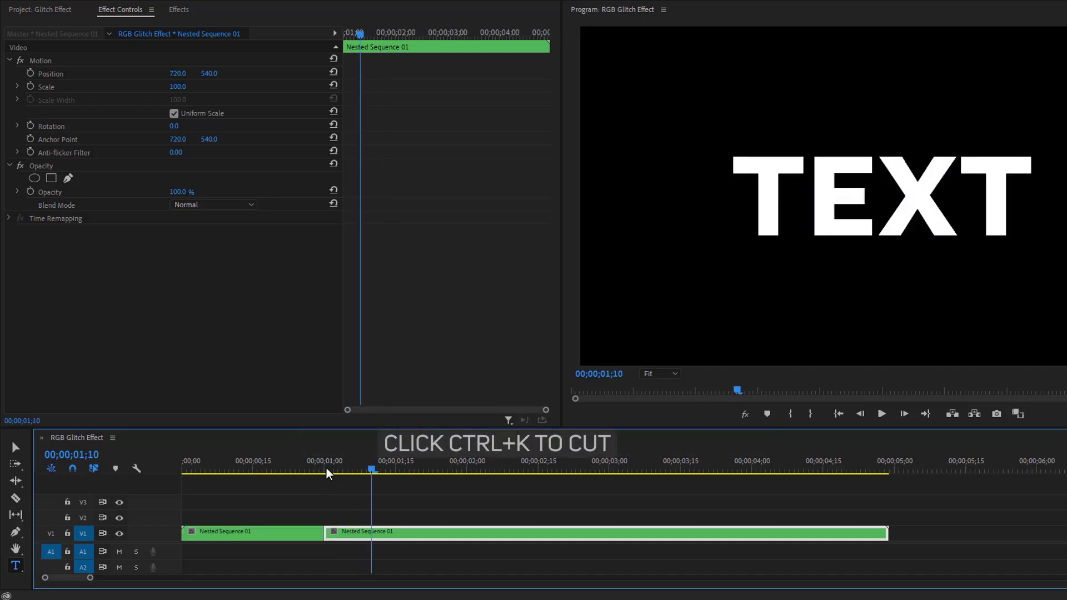
pyautogui.hotkey('ctrl', 'k')
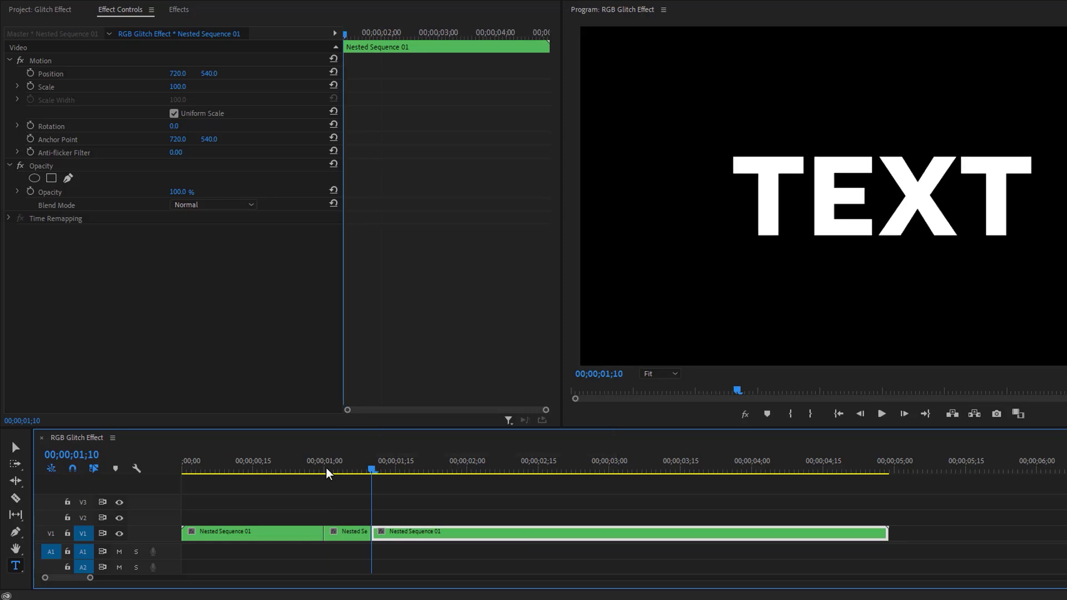
# Search the Effects panel for Warp and apply Wave Warp to the short middle nested clip
pyautogui.click(178, 10)
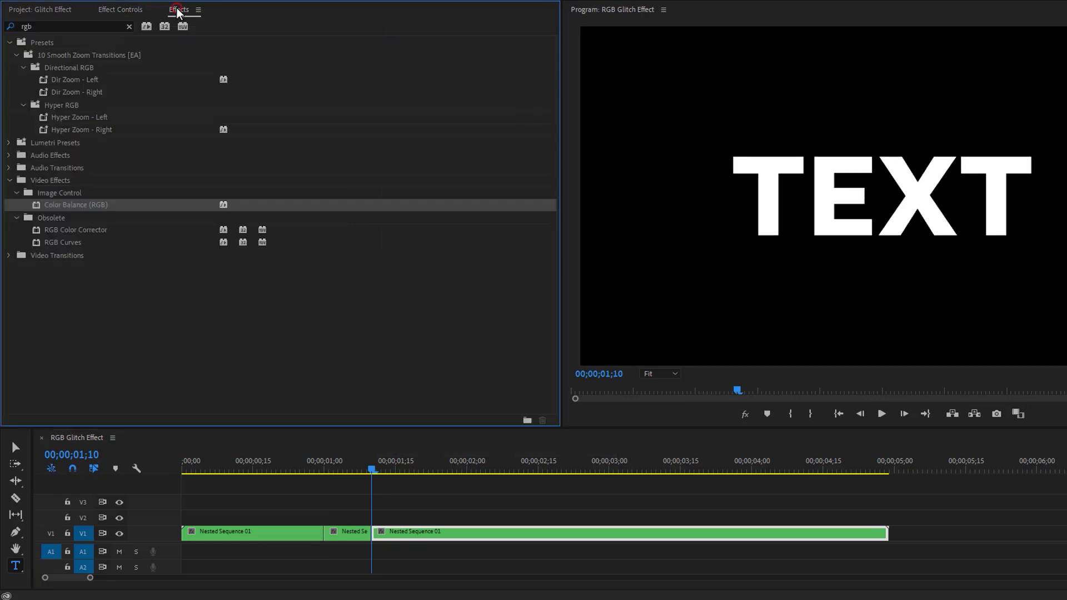
pyautogui.click(128, 26)
pyautogui.write('Warp')
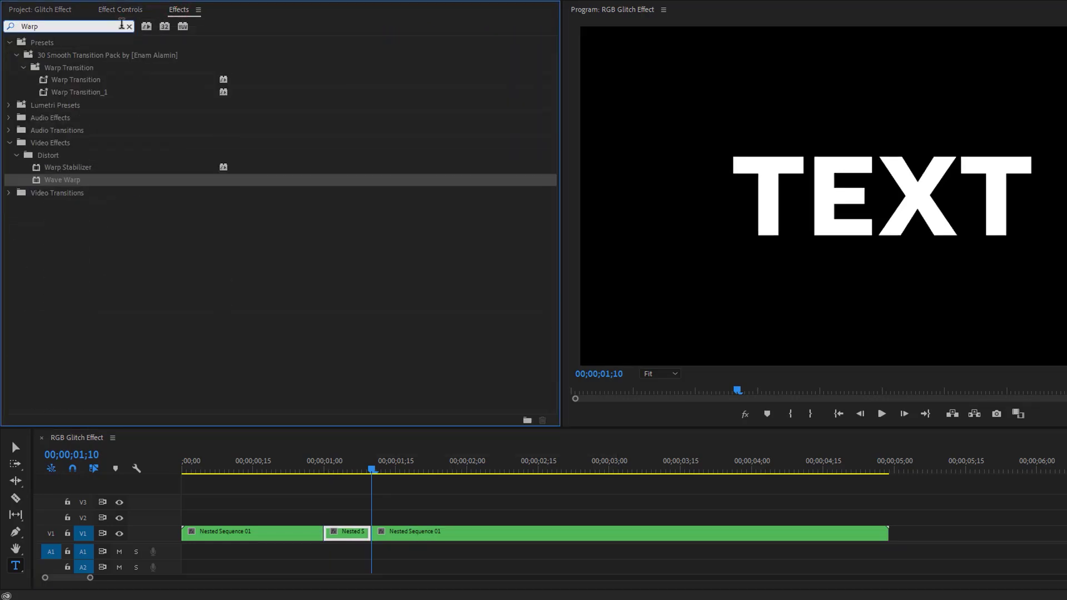
pyautogui.moveTo(86, 180); pyautogui.dragTo(350, 531)
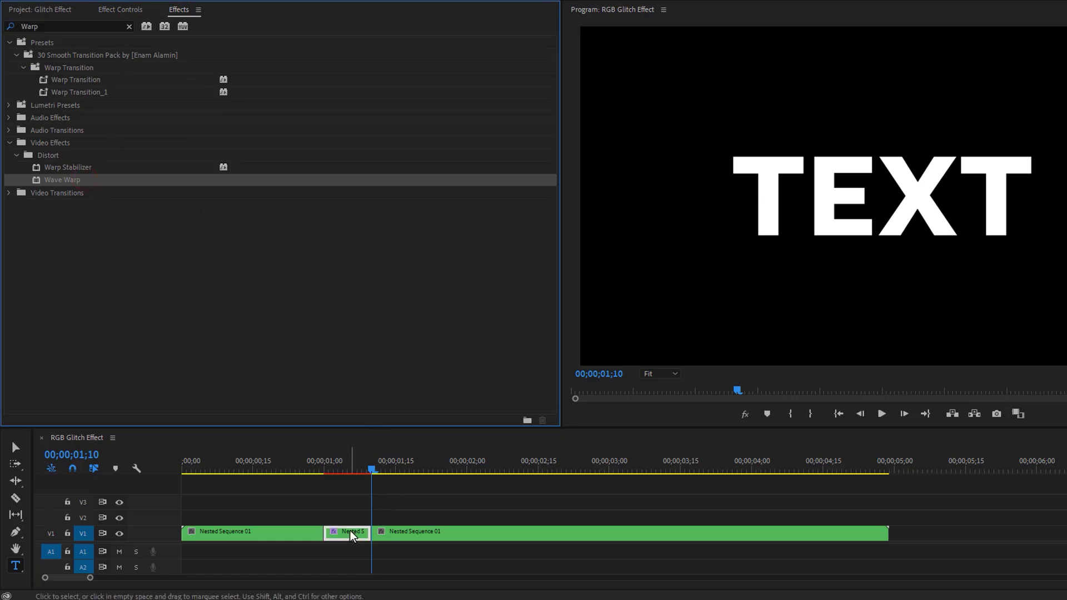
pyautogui.click(345, 466)
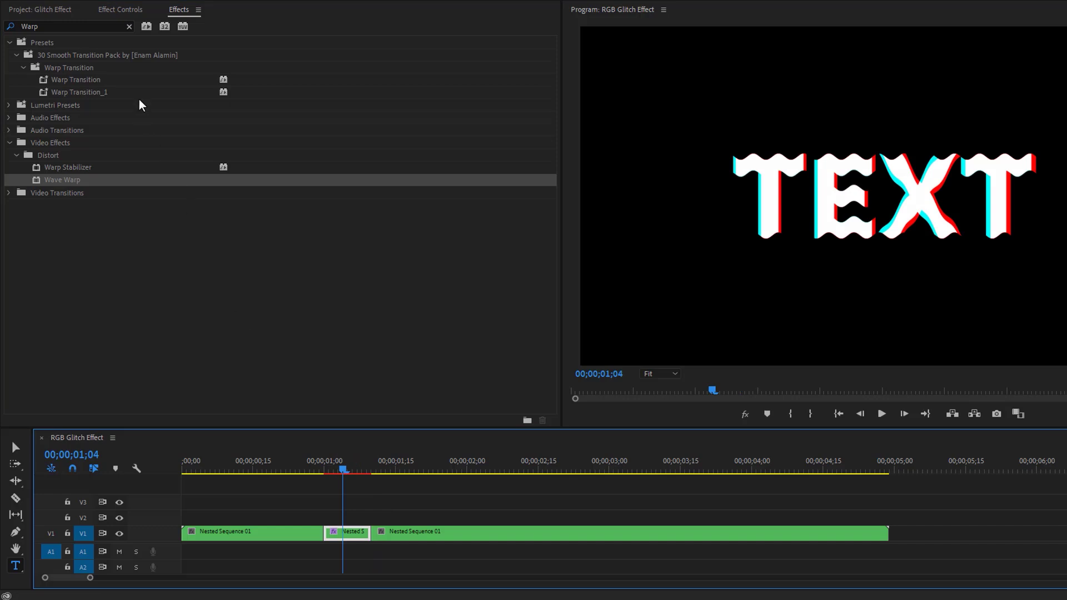
# Set Wave Warp to Square waves with Height 5, Width 330 and Direction 0°
pyautogui.click(129, 9)
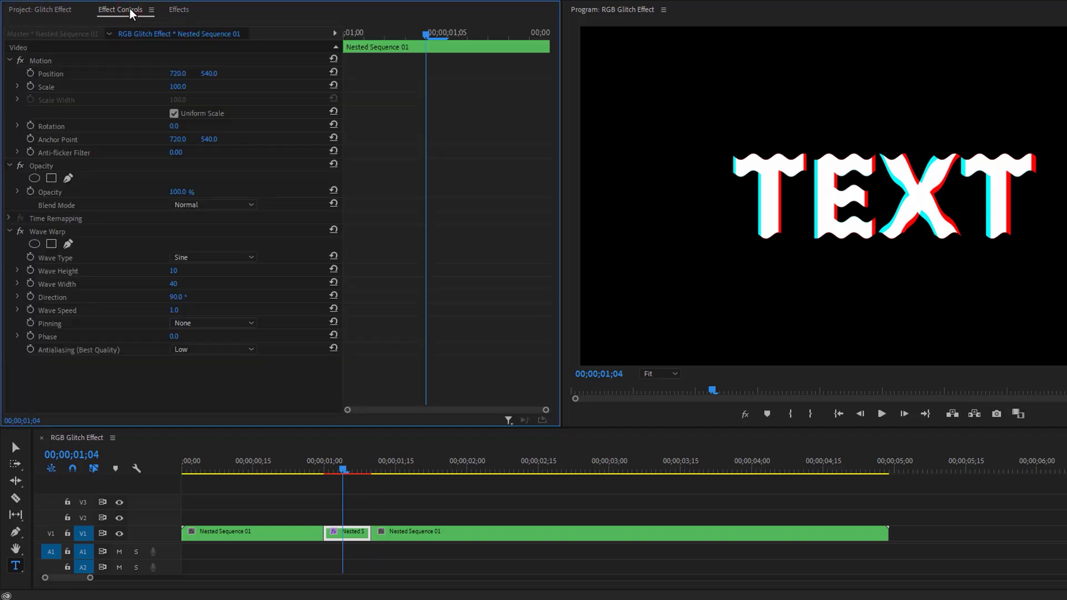
pyautogui.click(206, 256)
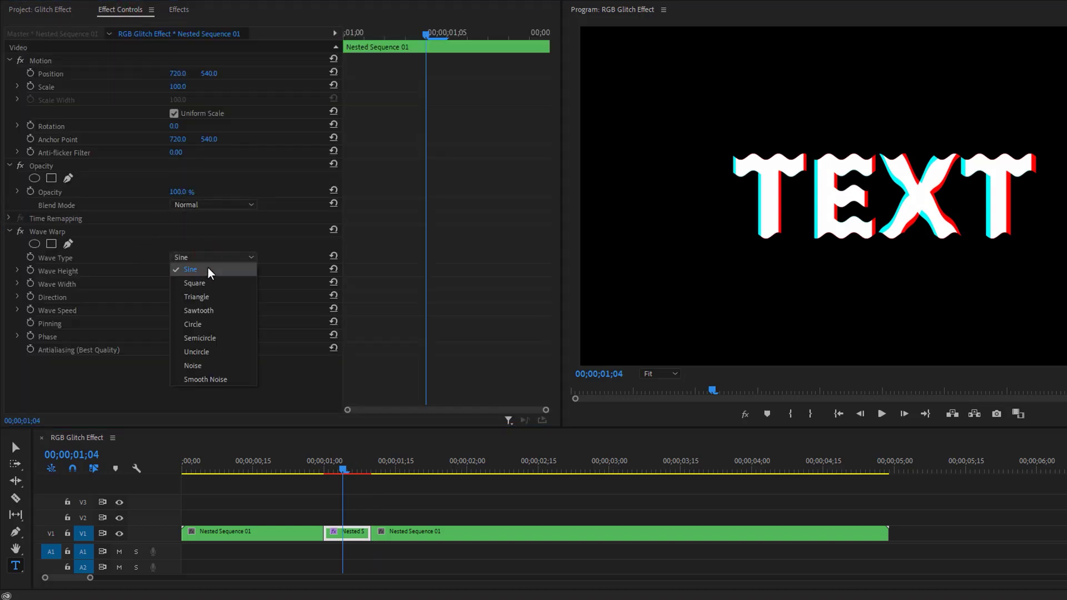
pyautogui.click(217, 282)
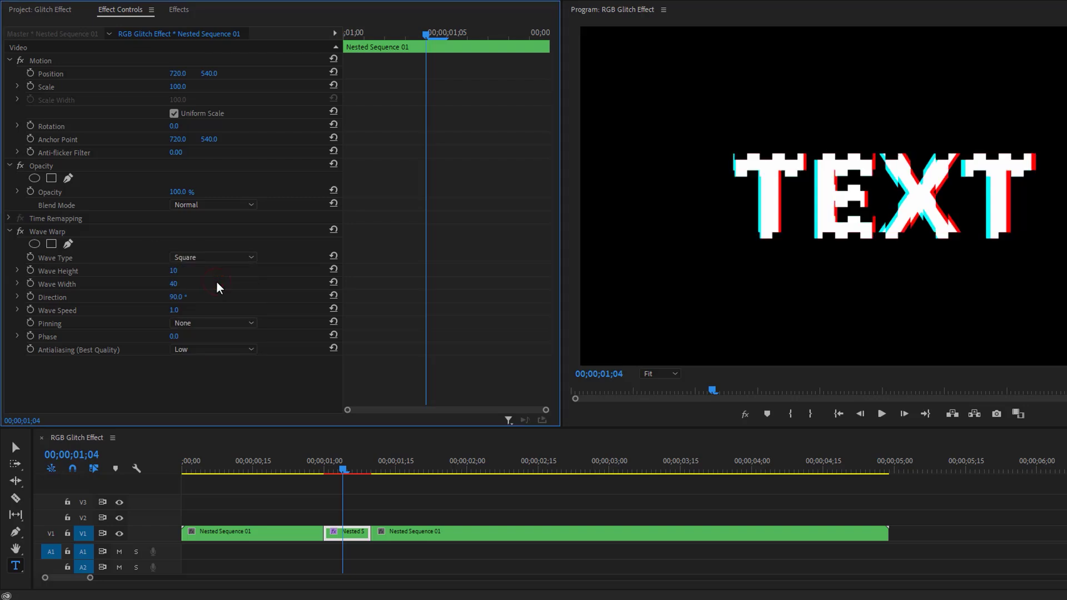
pyautogui.click(174, 270)
pyautogui.press('Return')
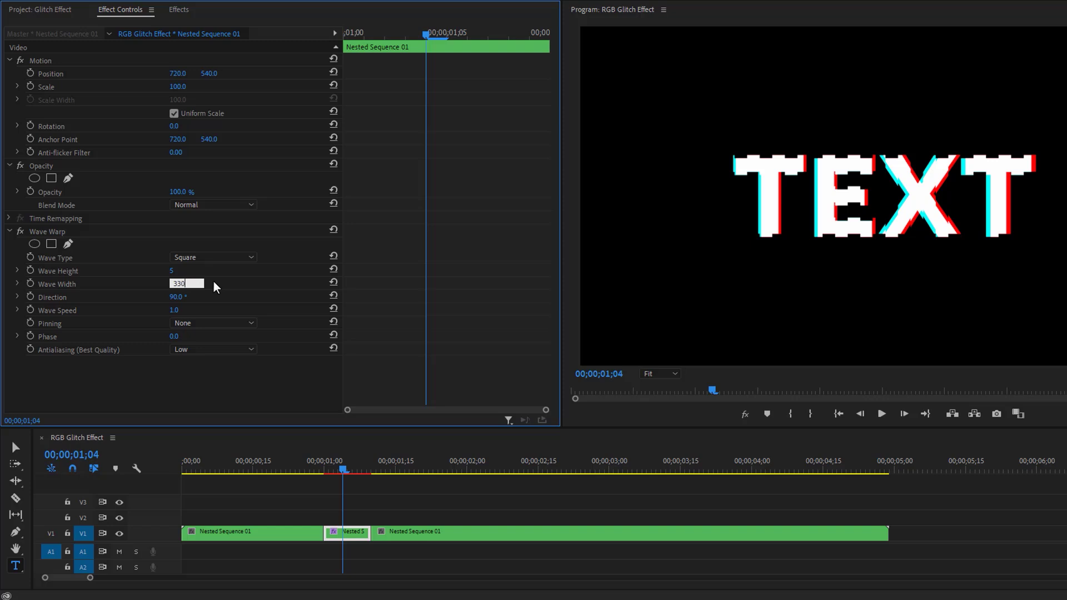
pyautogui.write('330')
pyautogui.press('Return')
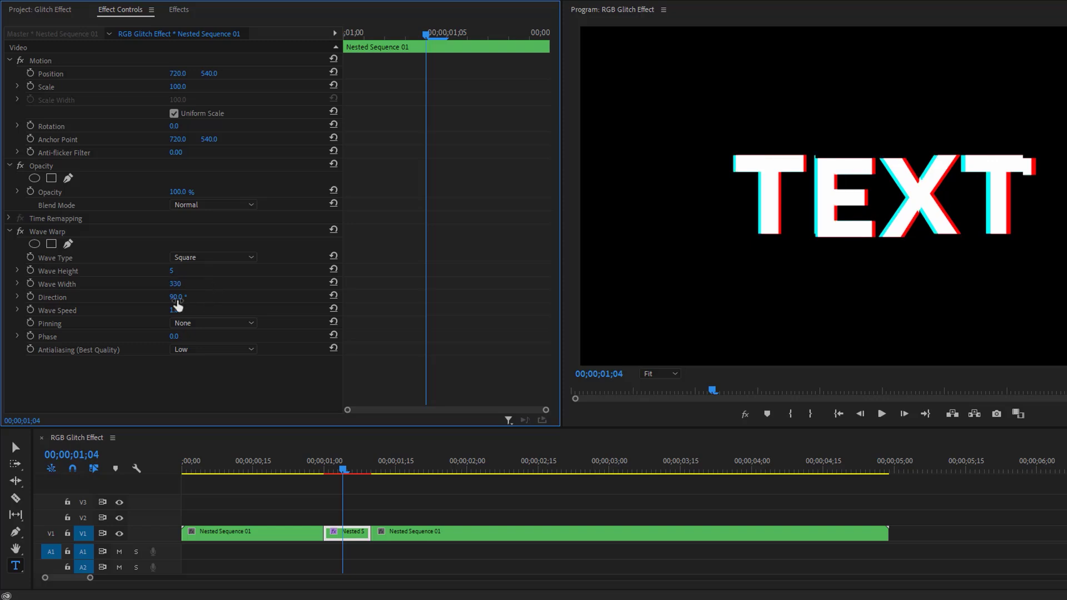
pyautogui.write('0')
pyautogui.press('Return')
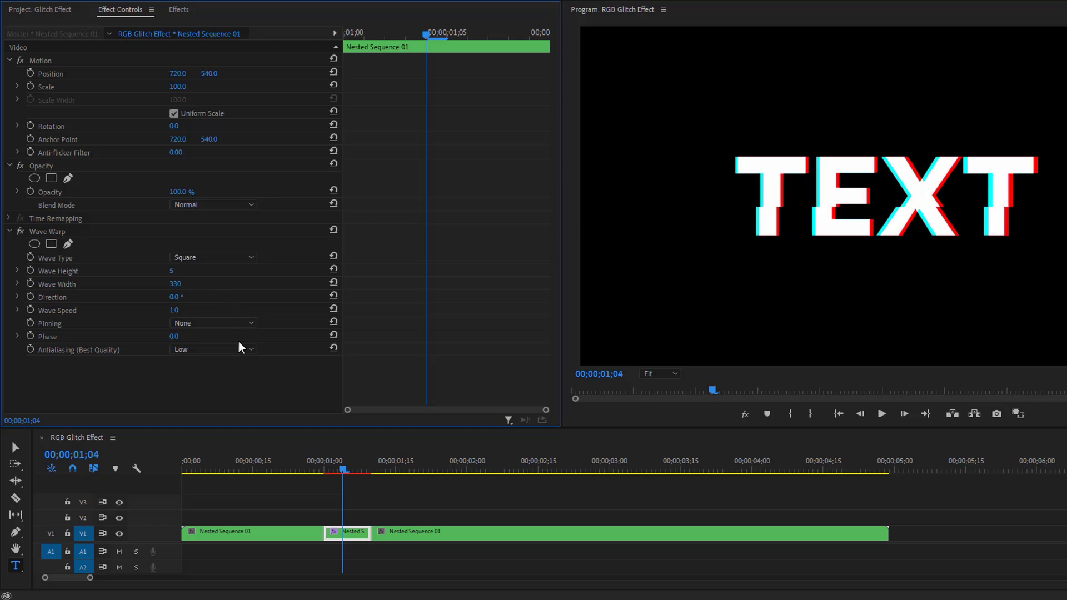
# Play back through the glitch, then set the middle clip's Motion Scale to 105
pyautogui.click(320, 471)
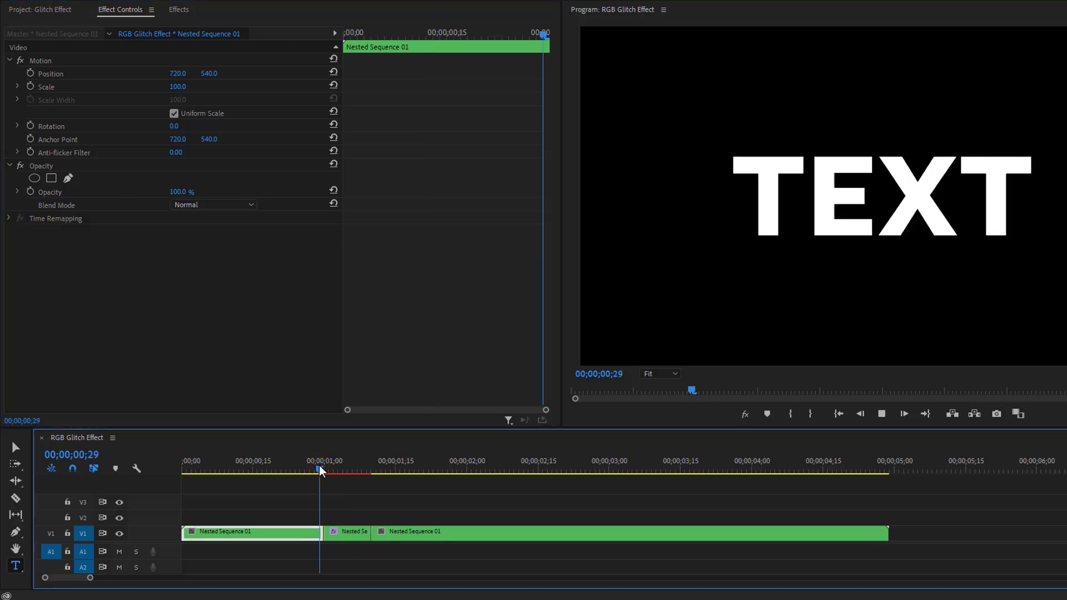
pyautogui.press('space')
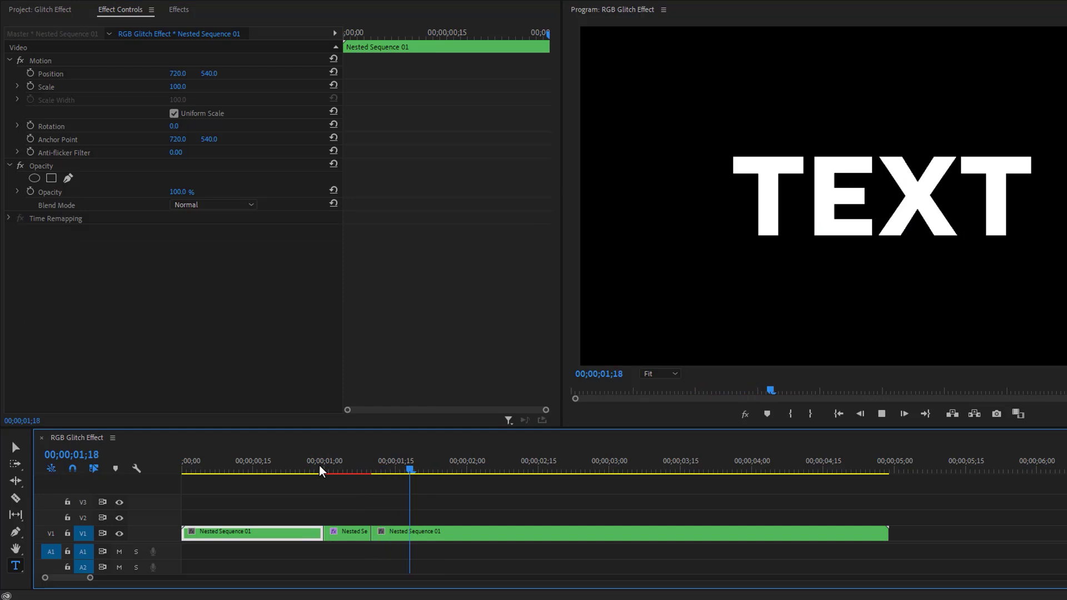
pyautogui.click(321, 471)
pyautogui.click(349, 536)
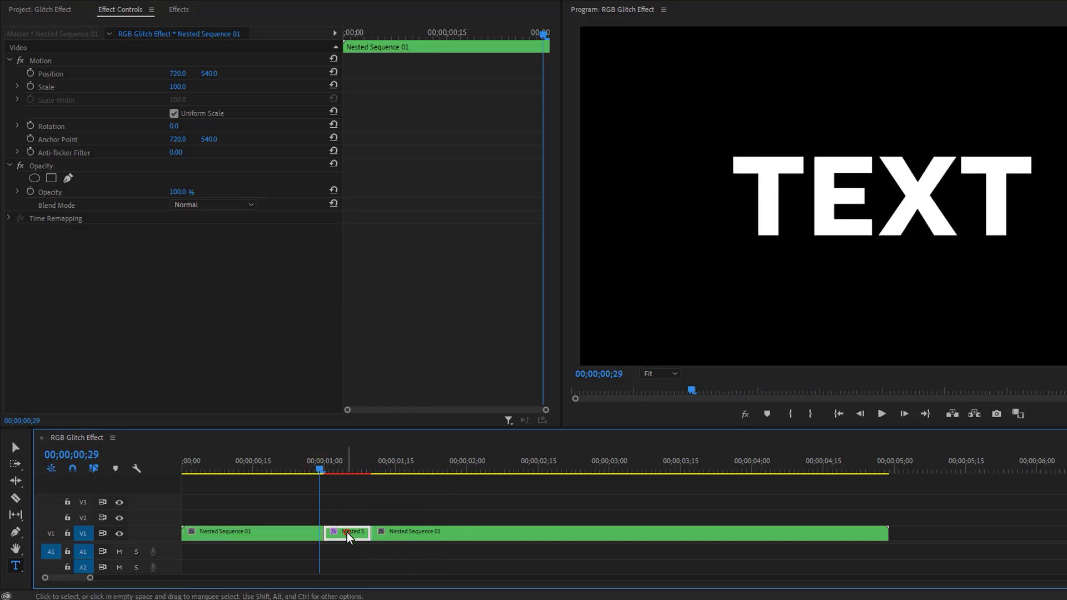
pyautogui.click(179, 87)
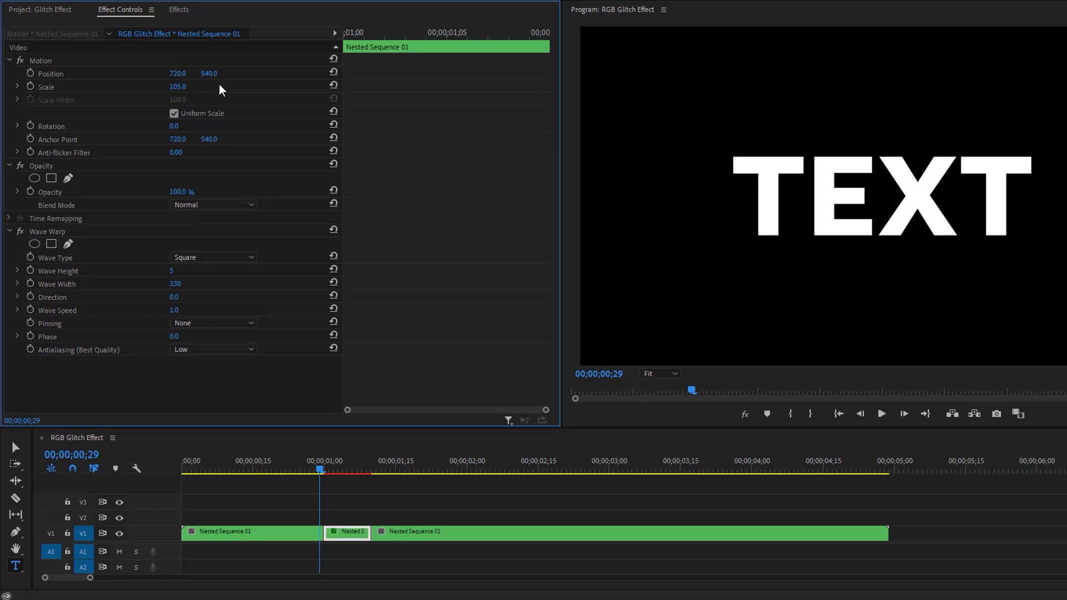
pyautogui.click(281, 471)
pyautogui.press('space')
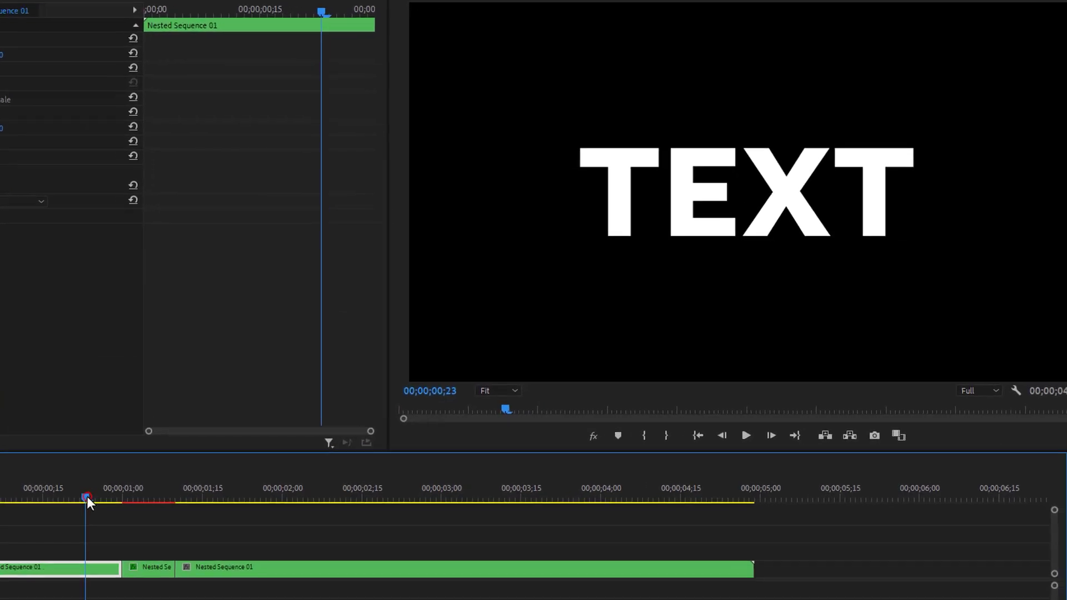
pyautogui.click(65, 499)
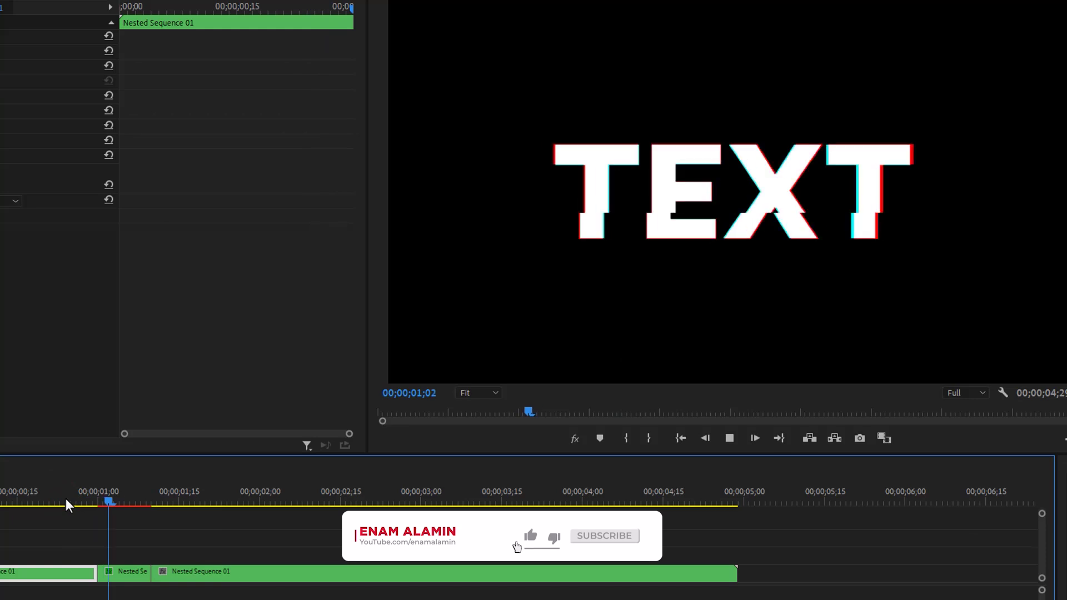
pyautogui.click(66, 499)
pyautogui.press('space')
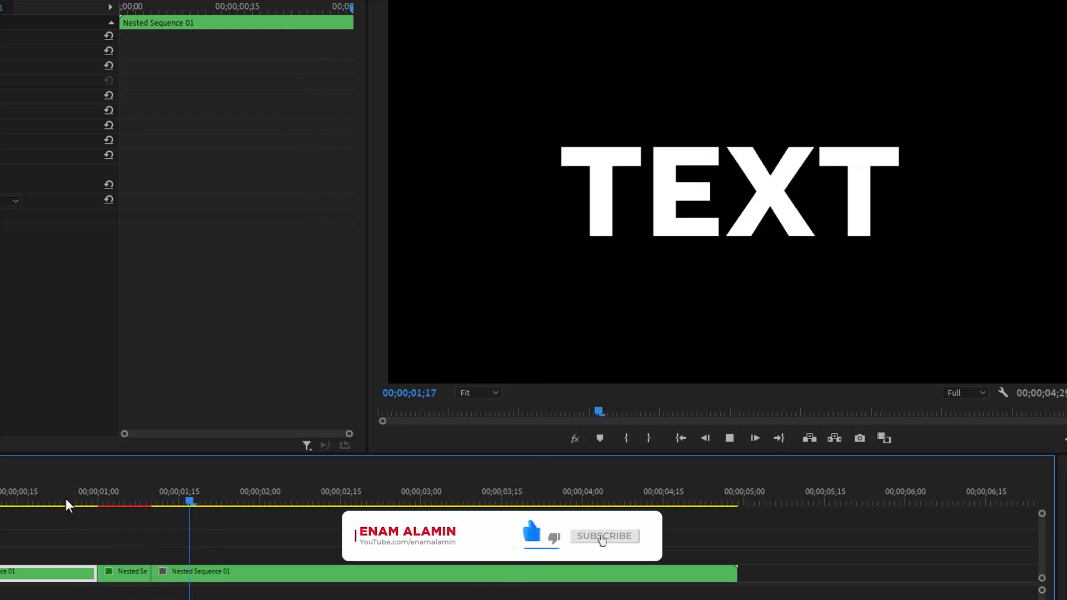
pyautogui.click(66, 498)
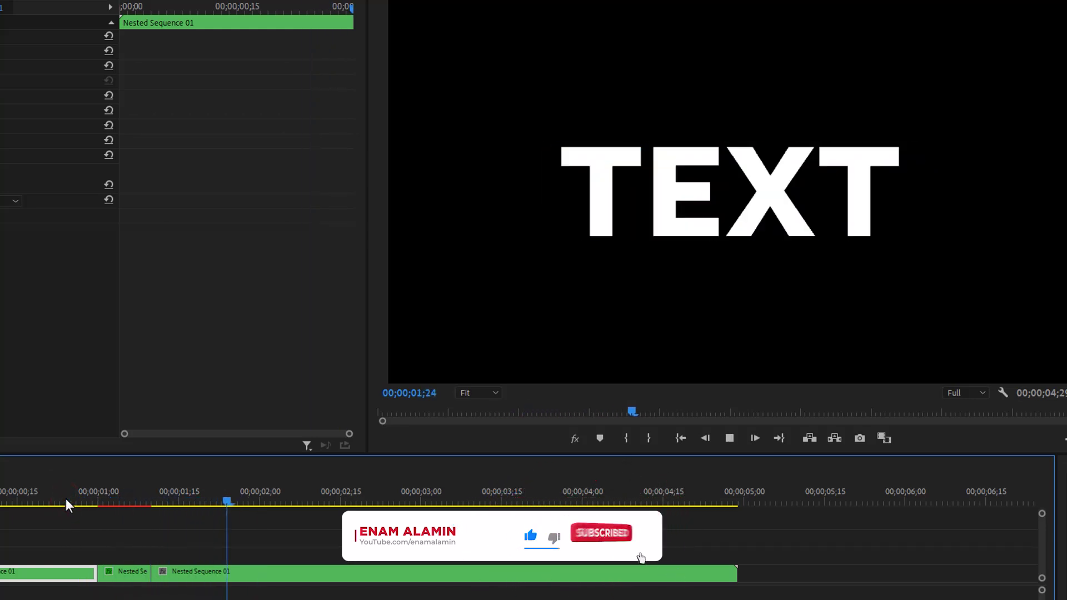
pyautogui.click(66, 498)
pyautogui.click(66, 498)
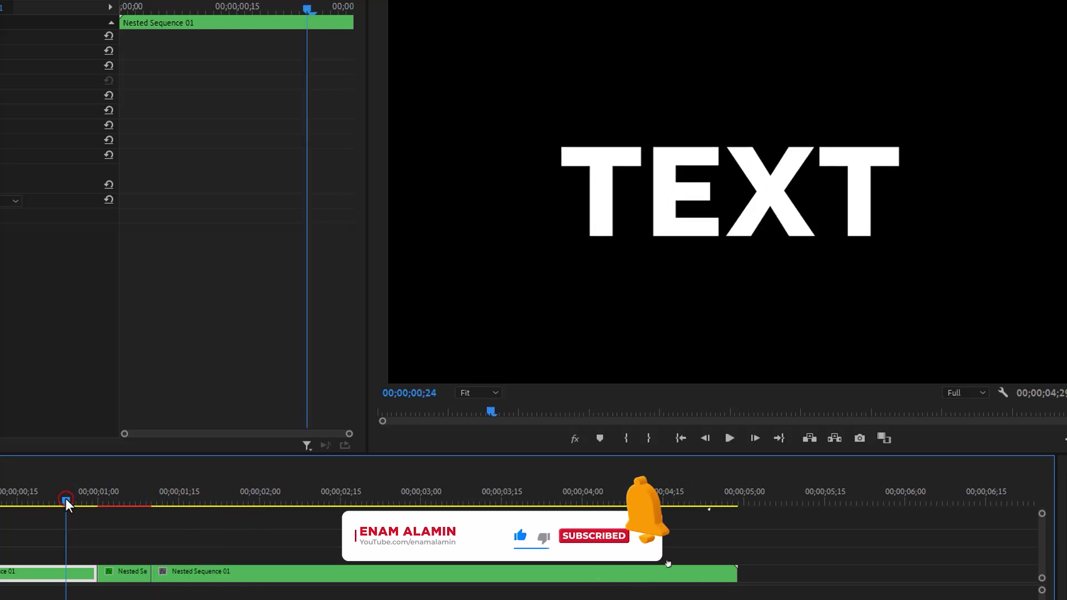